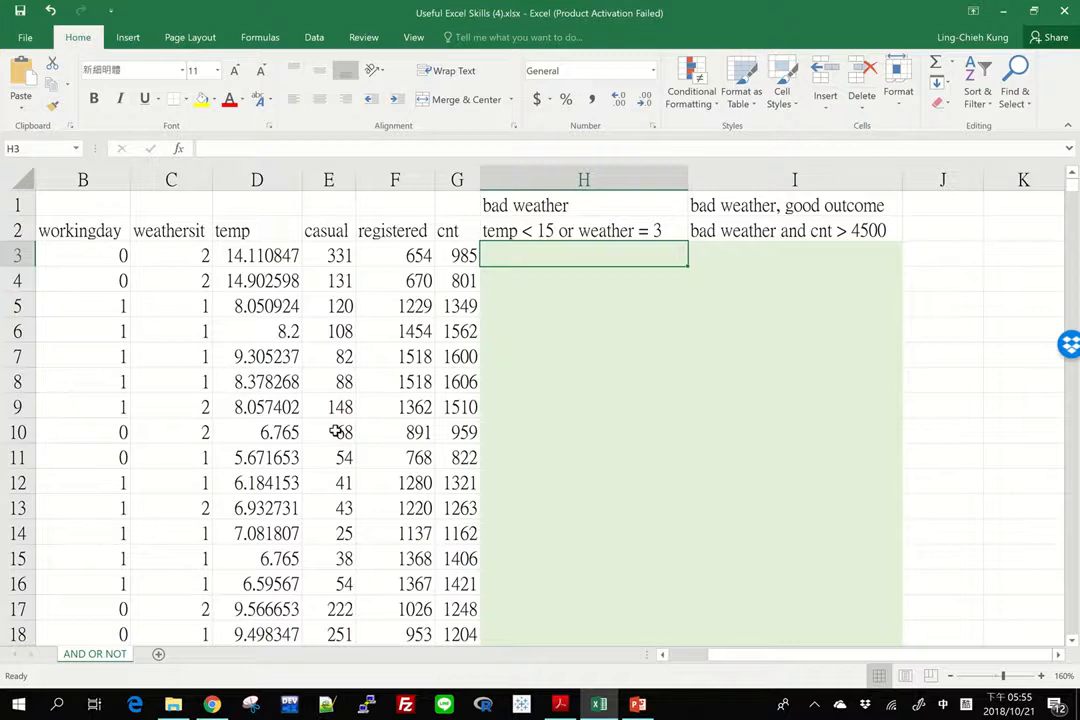
Review the weathersit, temp and cnt values in the first data row against the empty bad weather column
scroll(288, 289, left, 1)
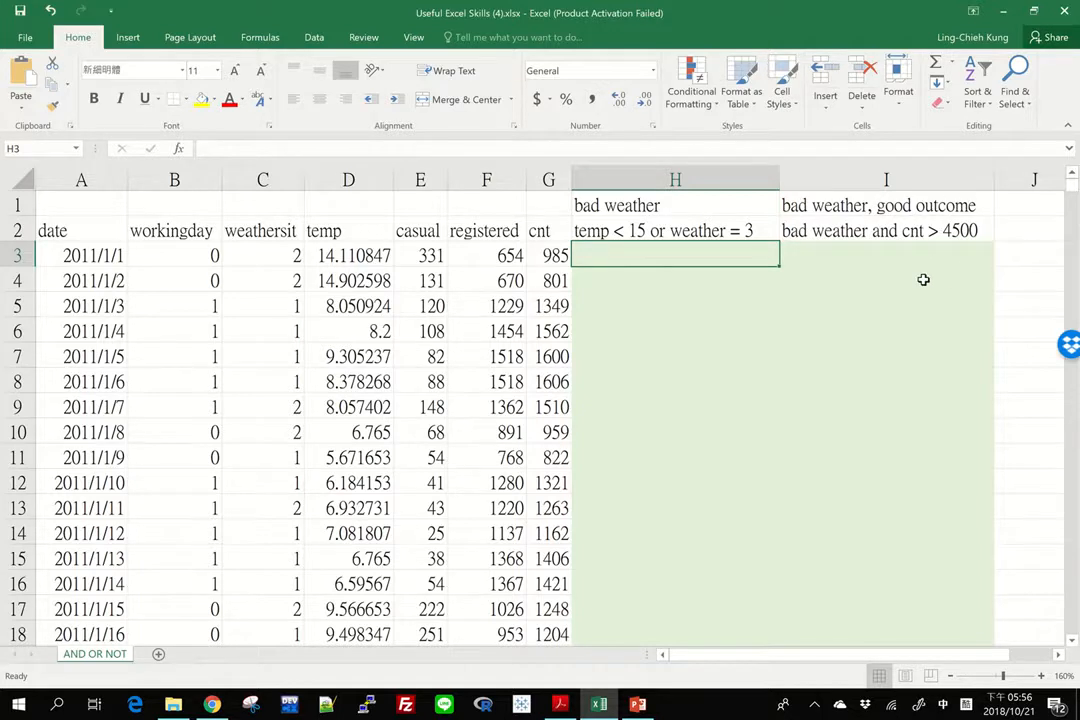
key(Left)
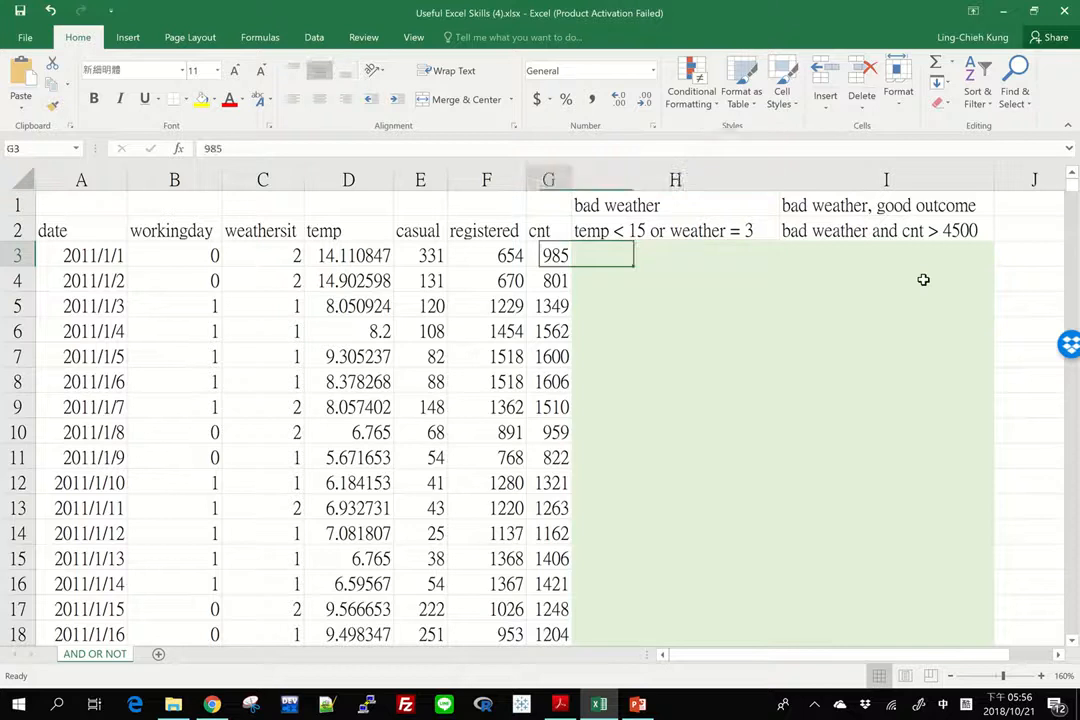
key(Right)
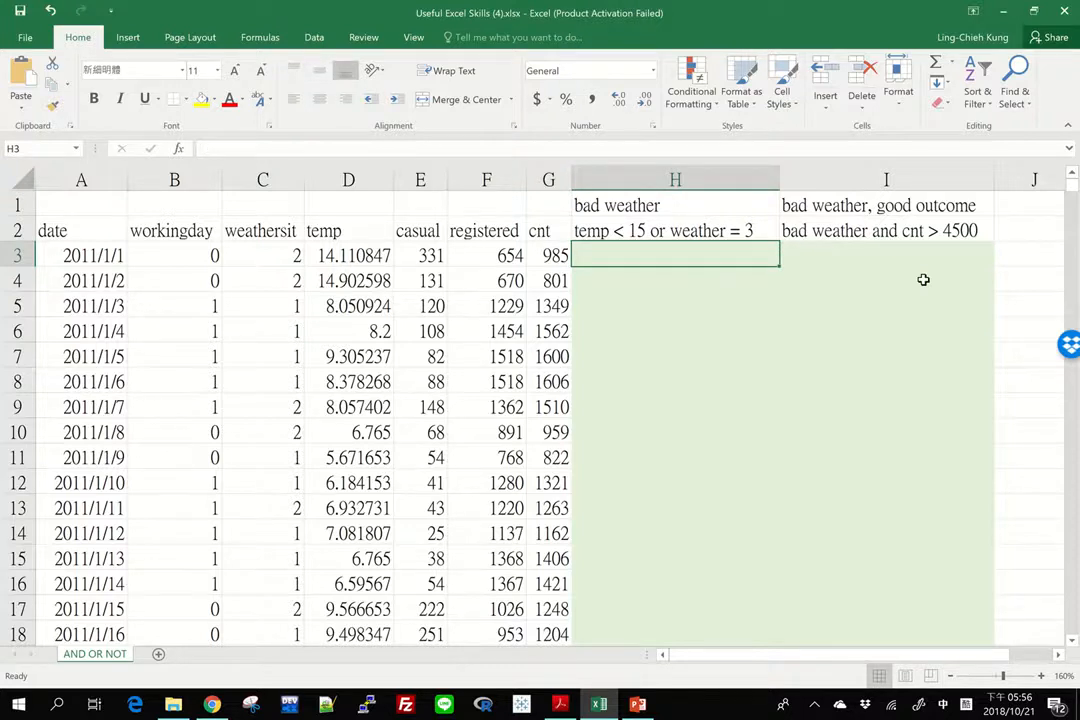
key(Left)
key(Left)
key(Left)
key(Left)
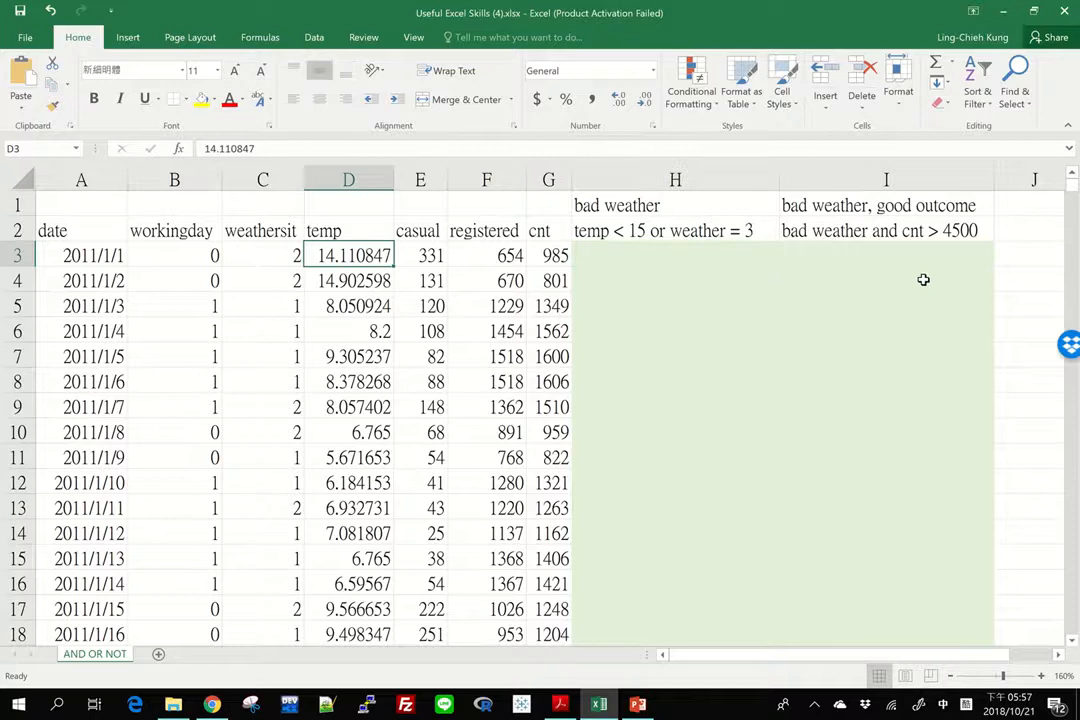
key(Left)
key(Right)
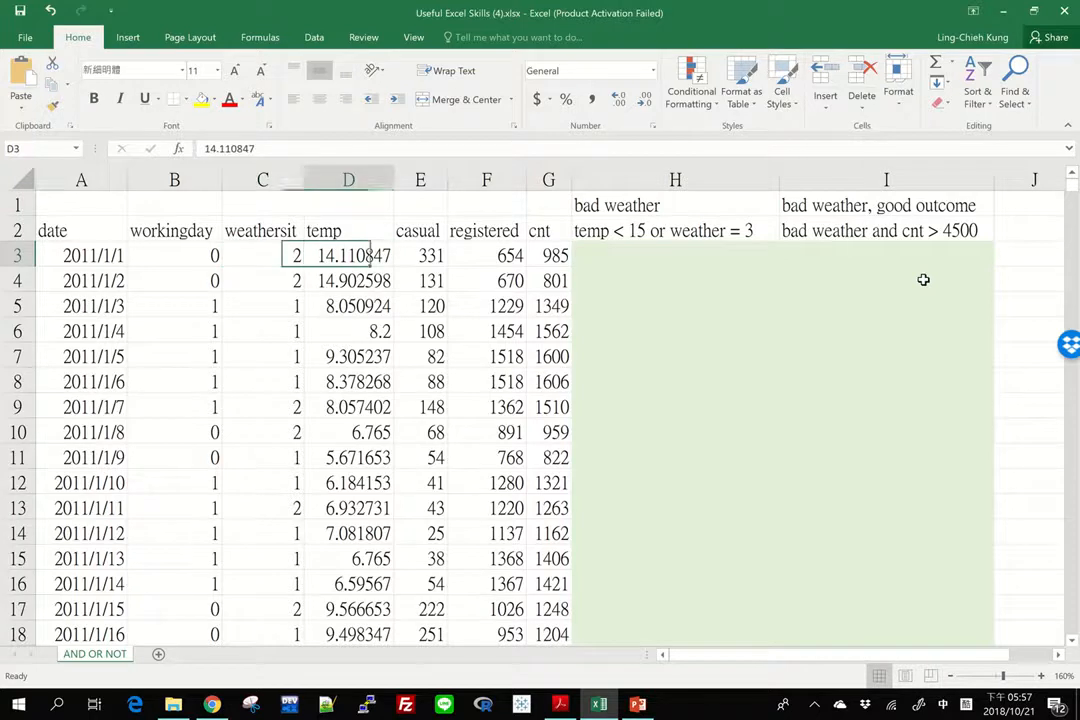
key(Right)
key(Right)
key(Right)
key(Right)
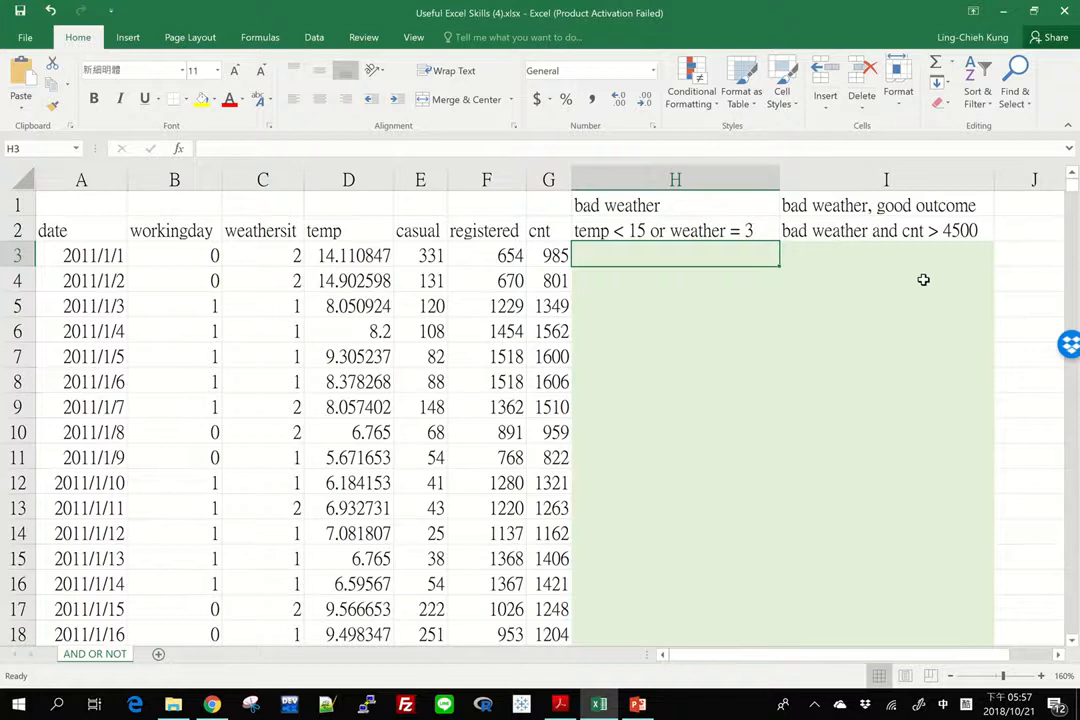
Enter the formula =IF(D3 < 15, 1, 0) in H3 to flag days with a temperature below 15
text(=)
key(Escape)
text(=)
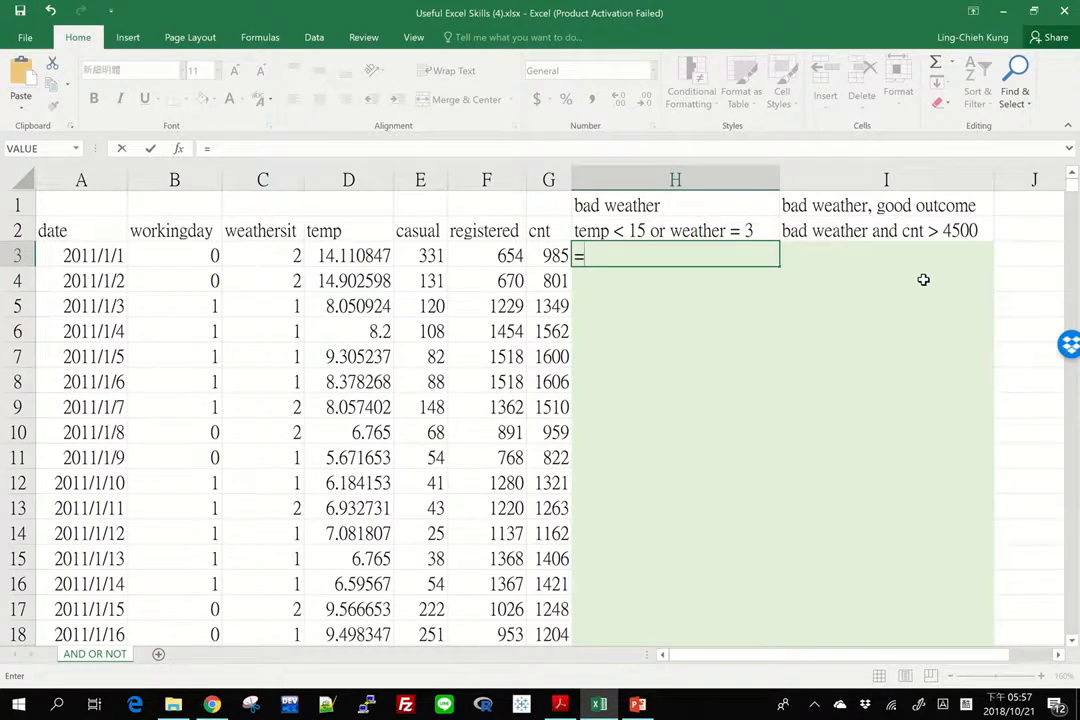
text(if()
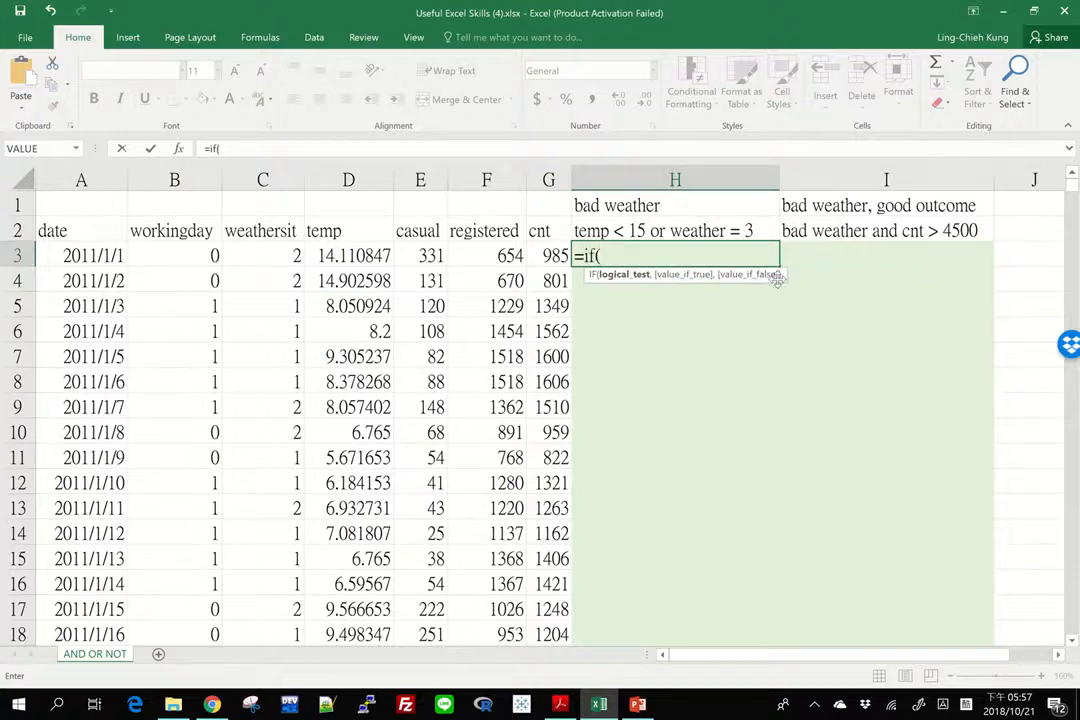
click(360, 256)
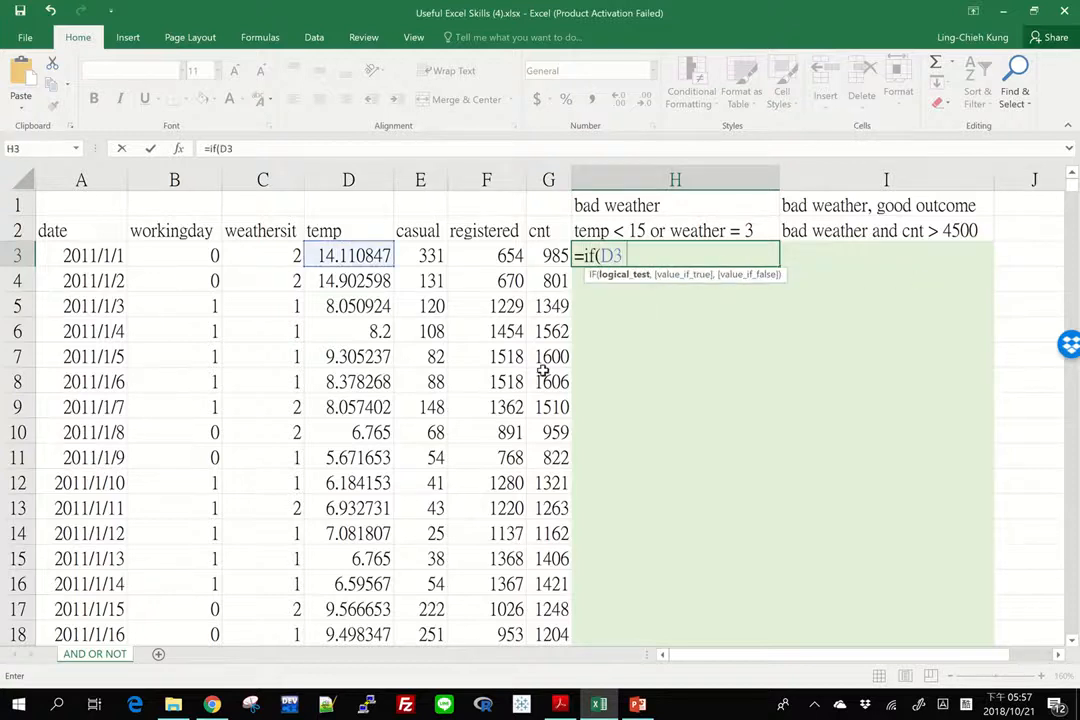
text(< 15,)
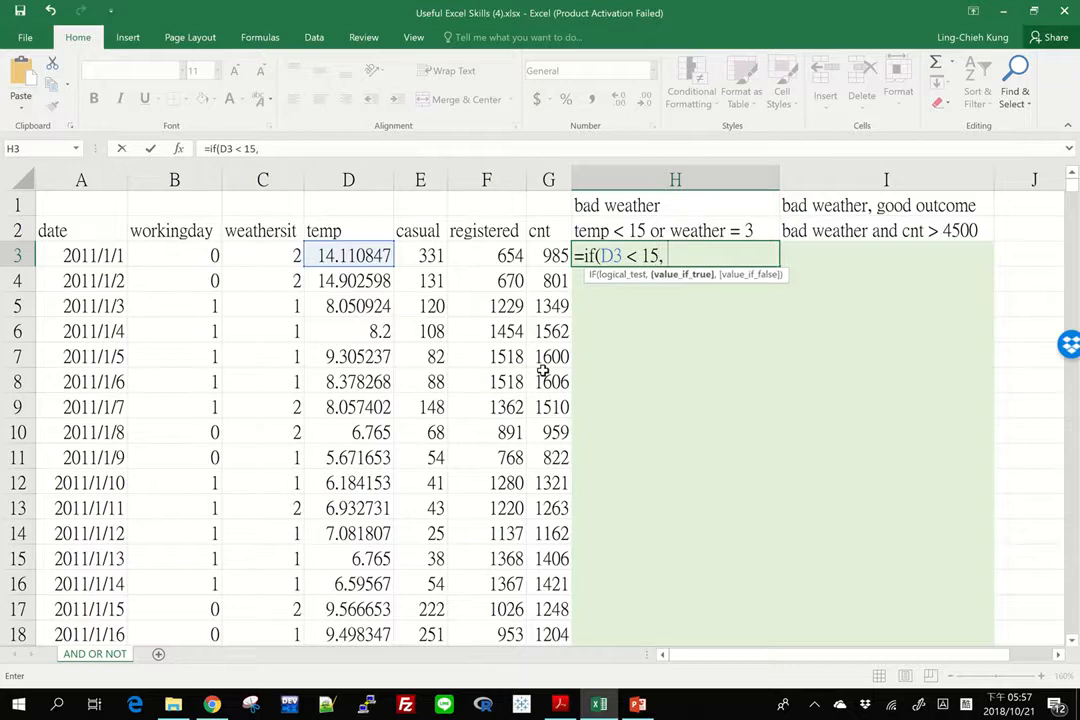
text( 1, 0))
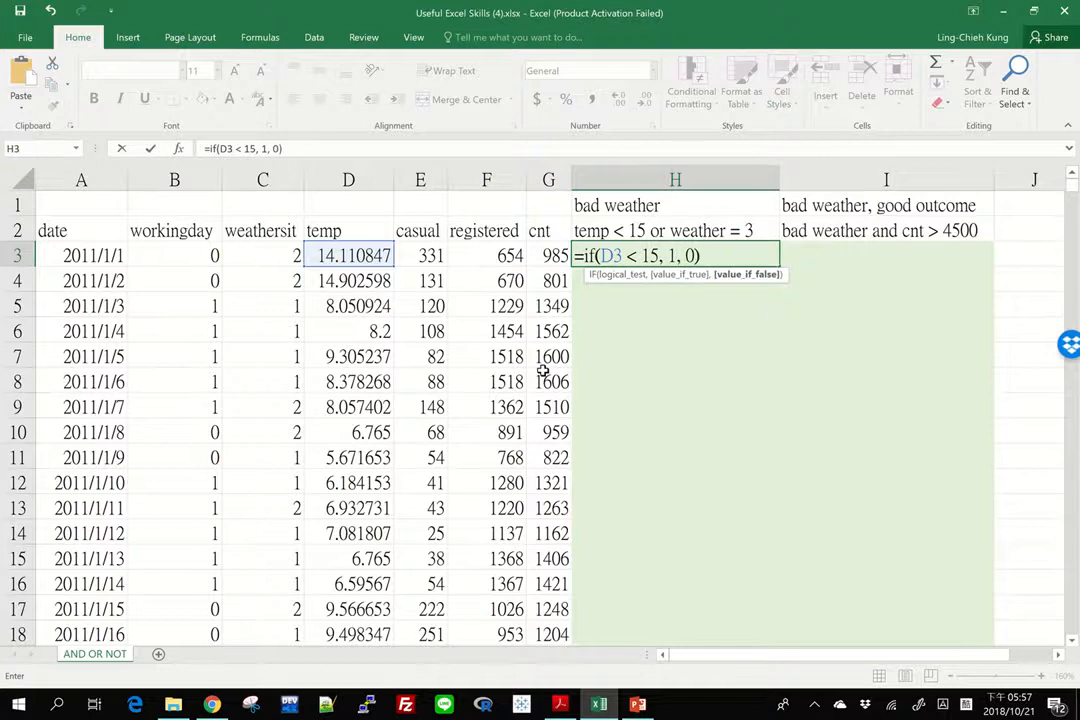
key(Return)
Edit the H3 formula to open an OR function in front of the D3 < 15 test
key(Up)
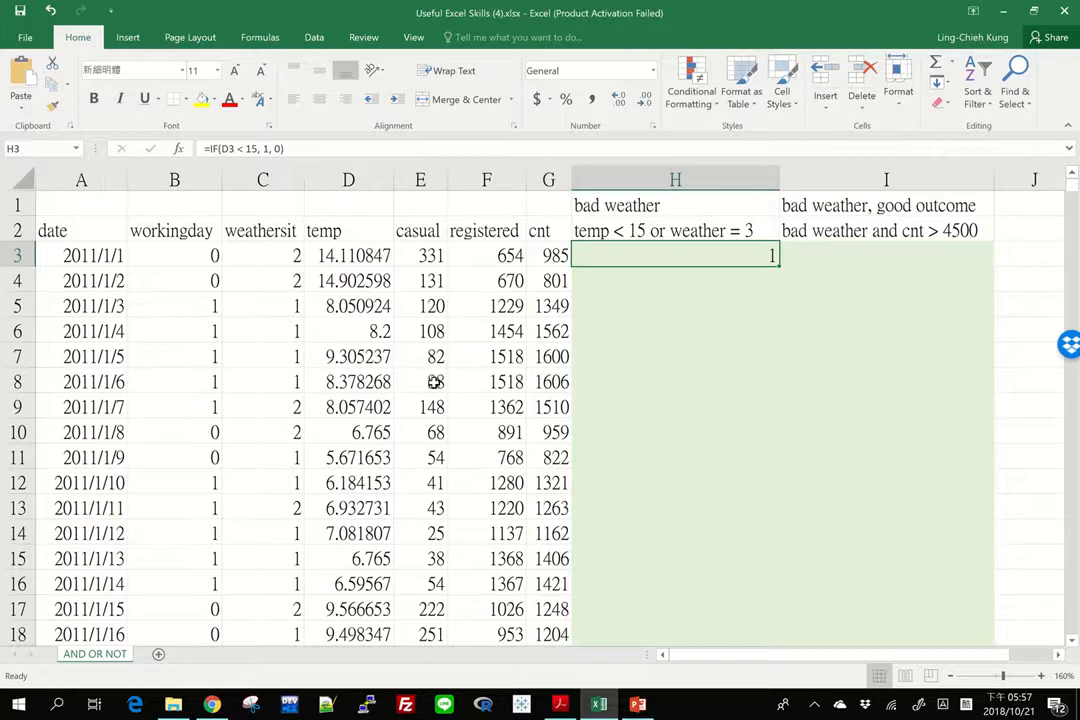
key(F2)
key(Left)
key(Left)
key(Left)
key(Left)
key(Left)
key(Left)
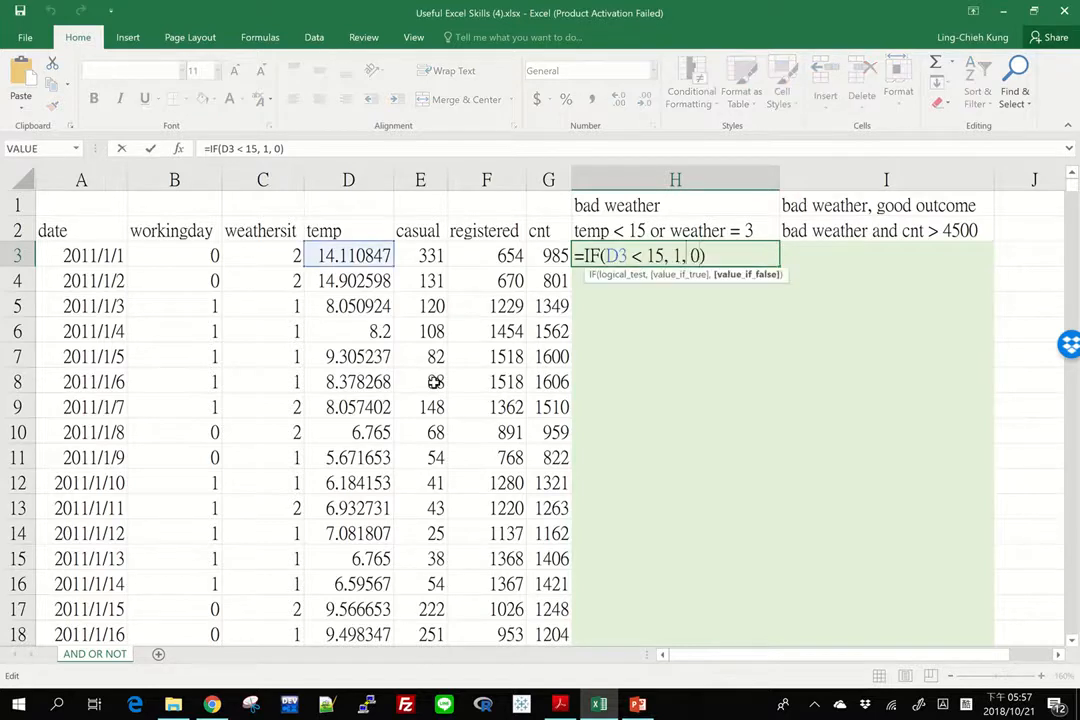
key(Left)
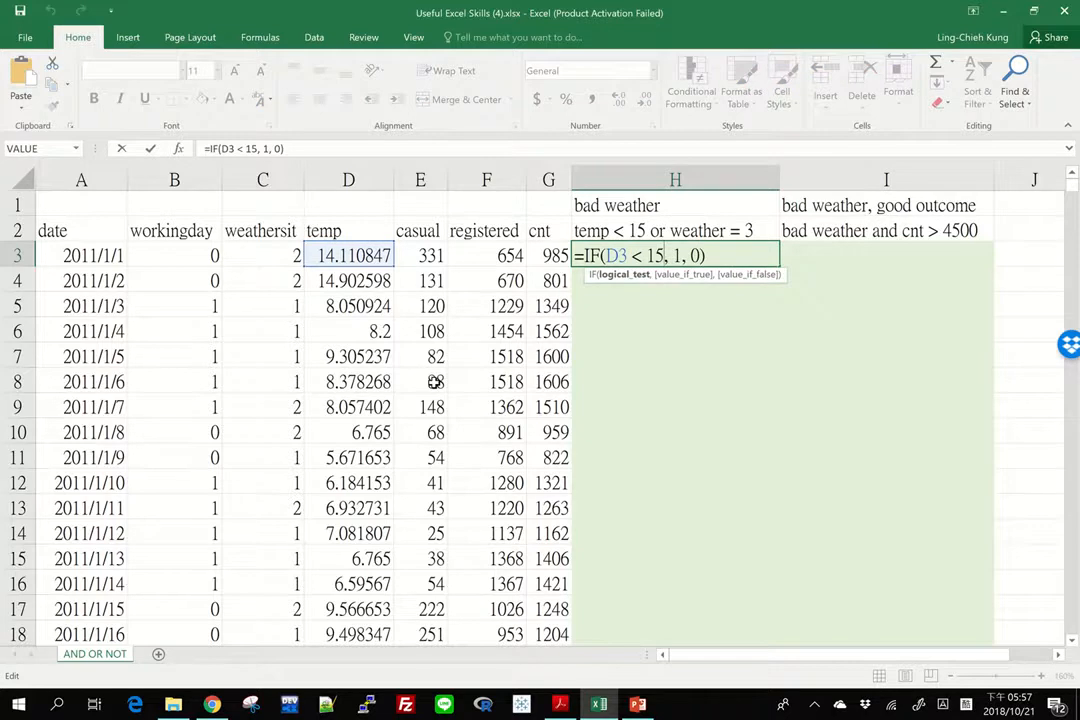
key(Left)
key(Left)
key(Left)
key(Left)
key(Left)
key(Left)
text(OR)
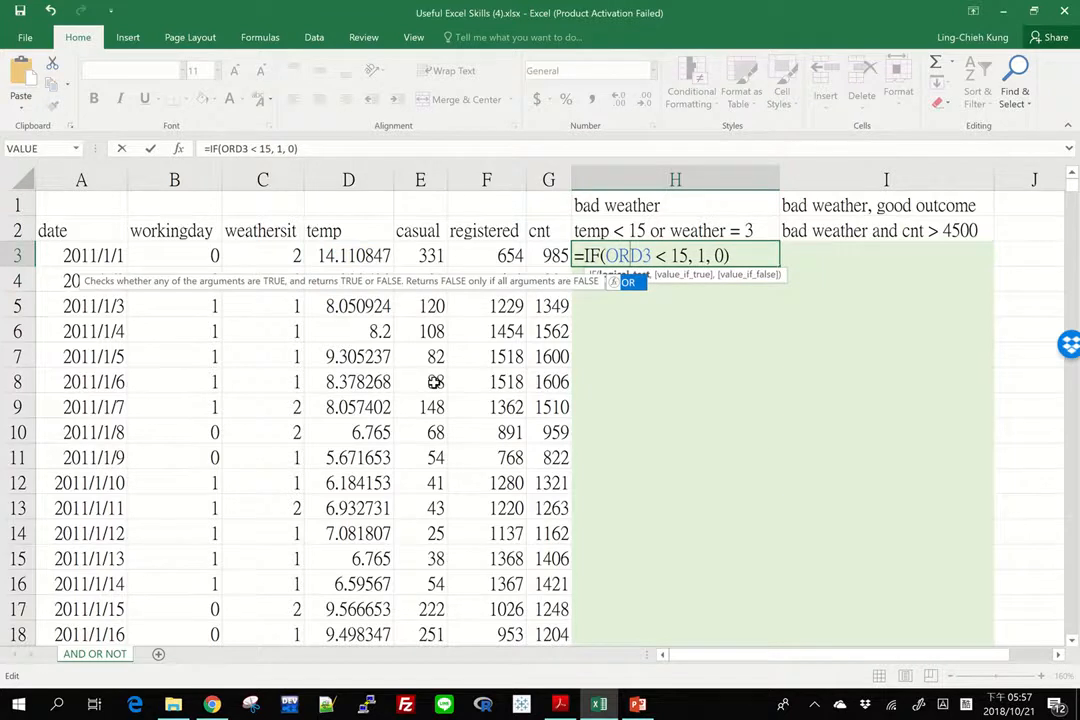
text(()
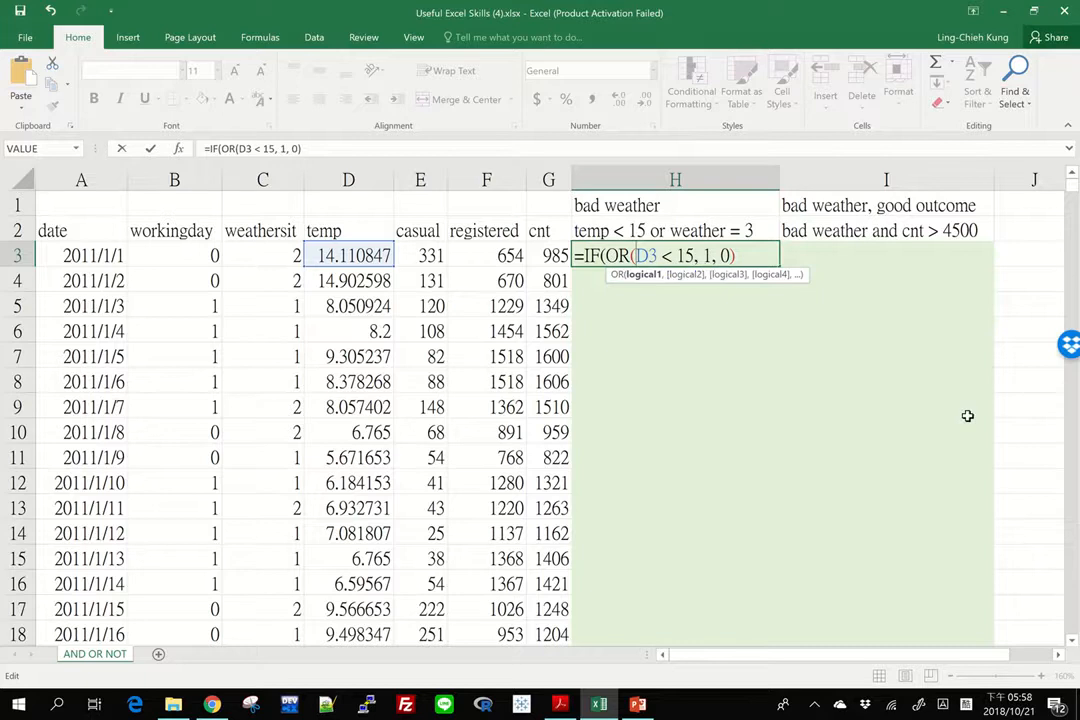
Add C3 = 3 as the second OR condition and close the function, completing H3 as =IF(OR(D3 < 15, C3 = 3), 1, 0)
key(Right)
key(Right)
key(Right)
key(Right)
key(Right)
key(Right)
key(Right)
text(,)
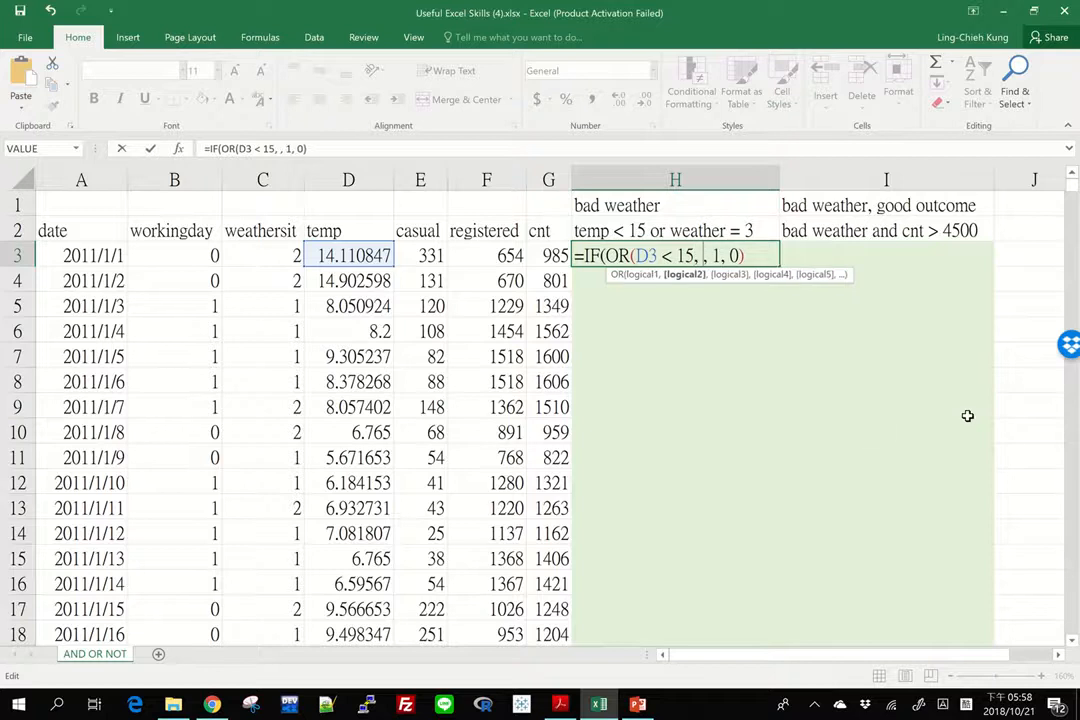
click(257, 254)
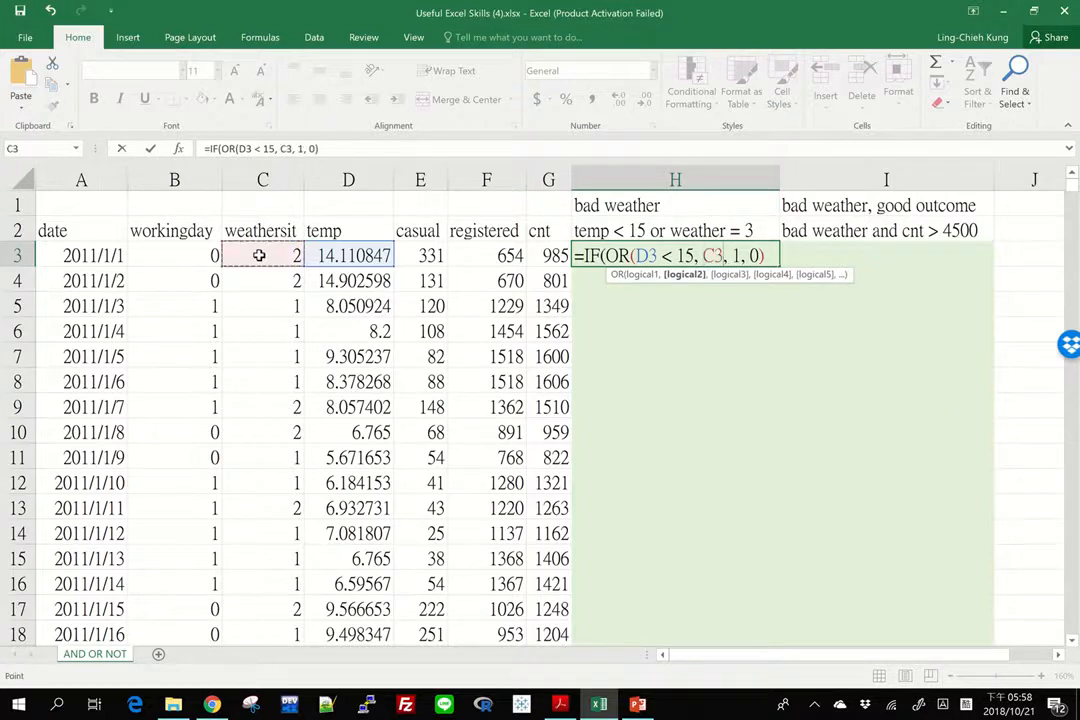
text(= 3))
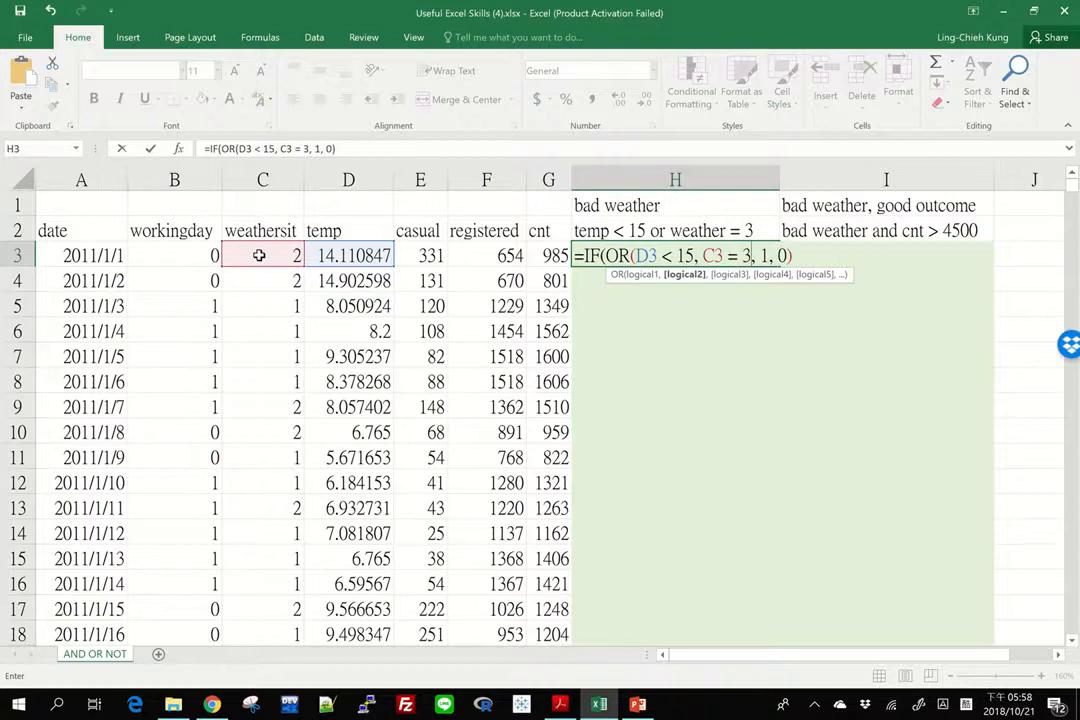
key(Right)
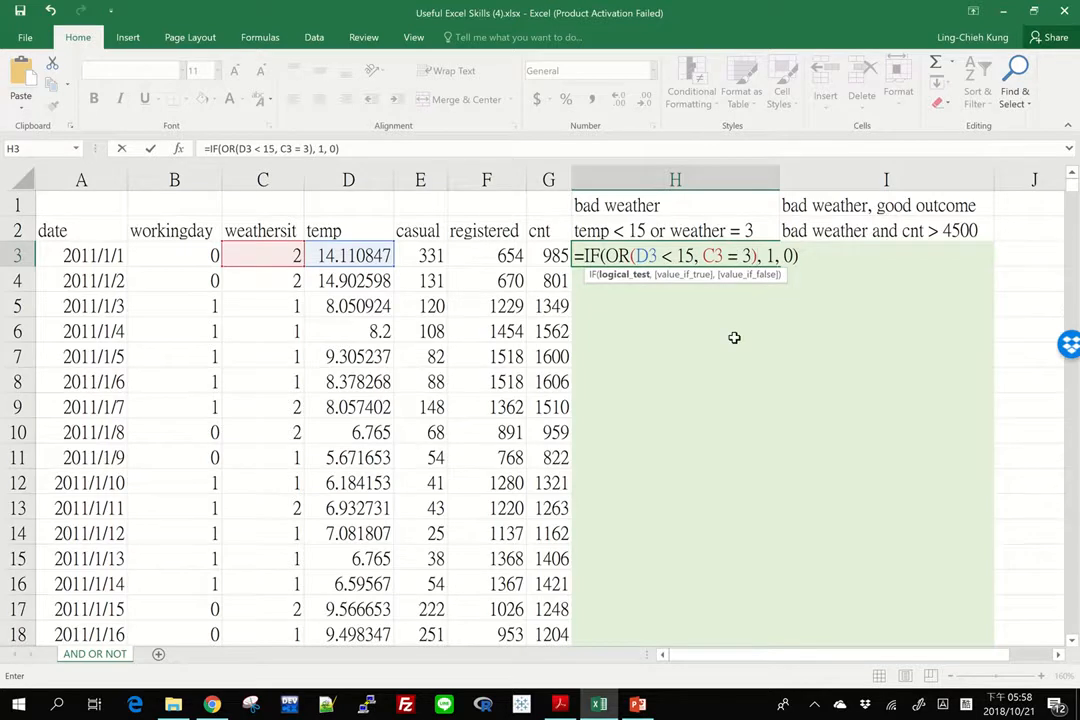
key(Return)
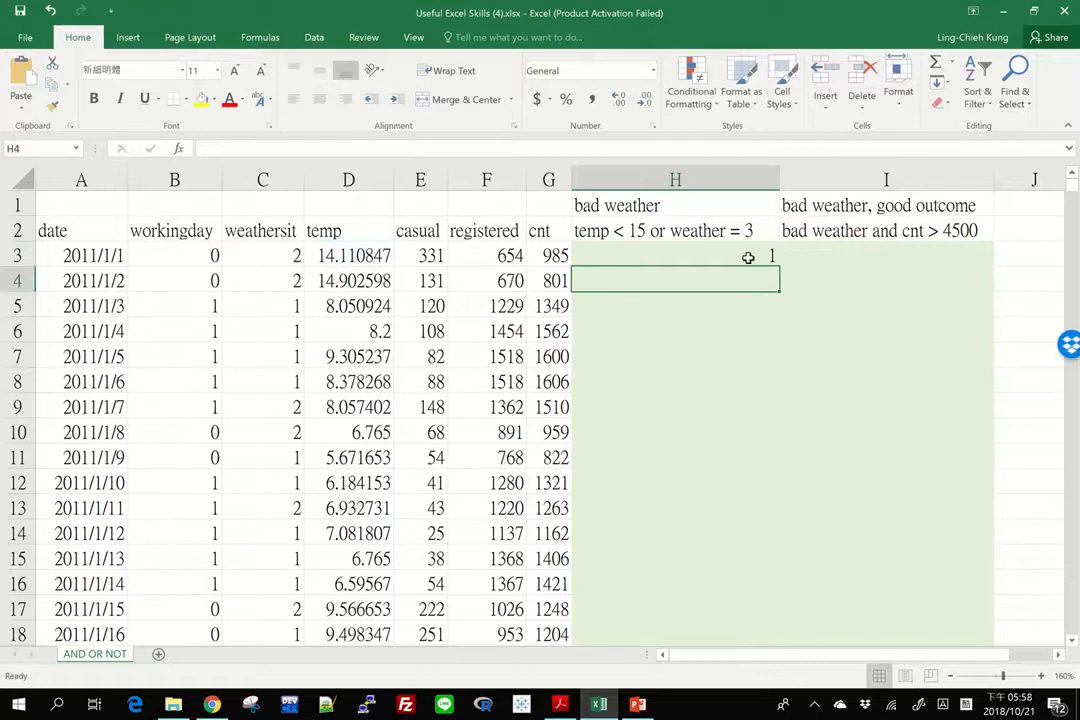
Fill the H3 bad weather formula down column H for all data rows
click(749, 255)
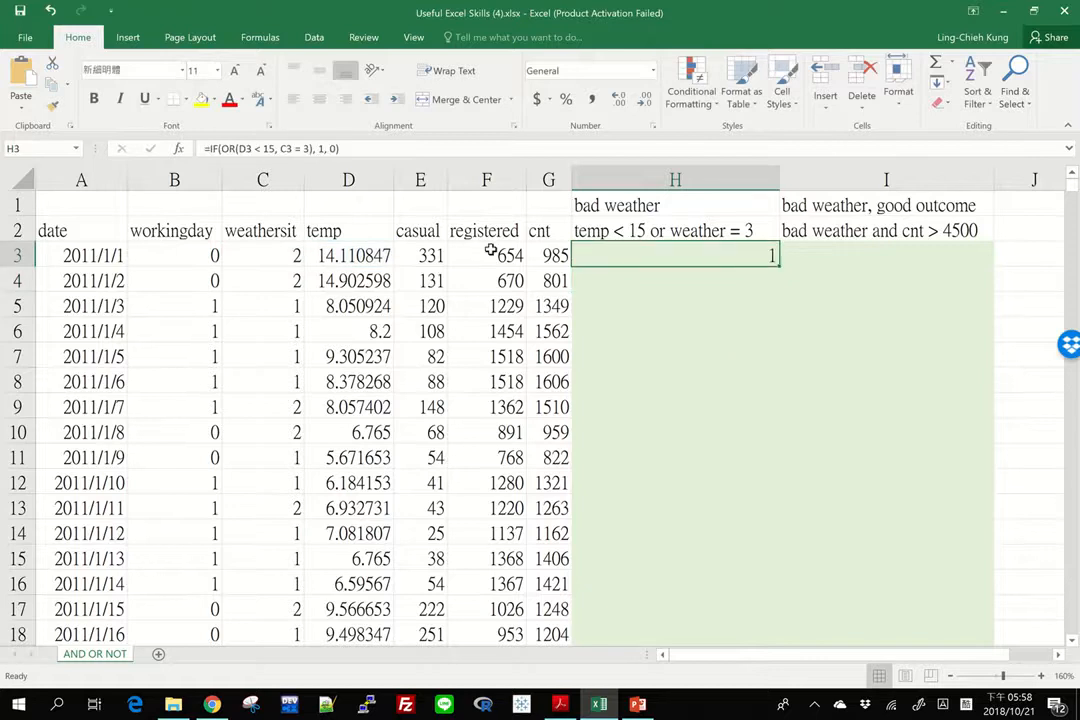
double_click(775, 265)
click(677, 291)
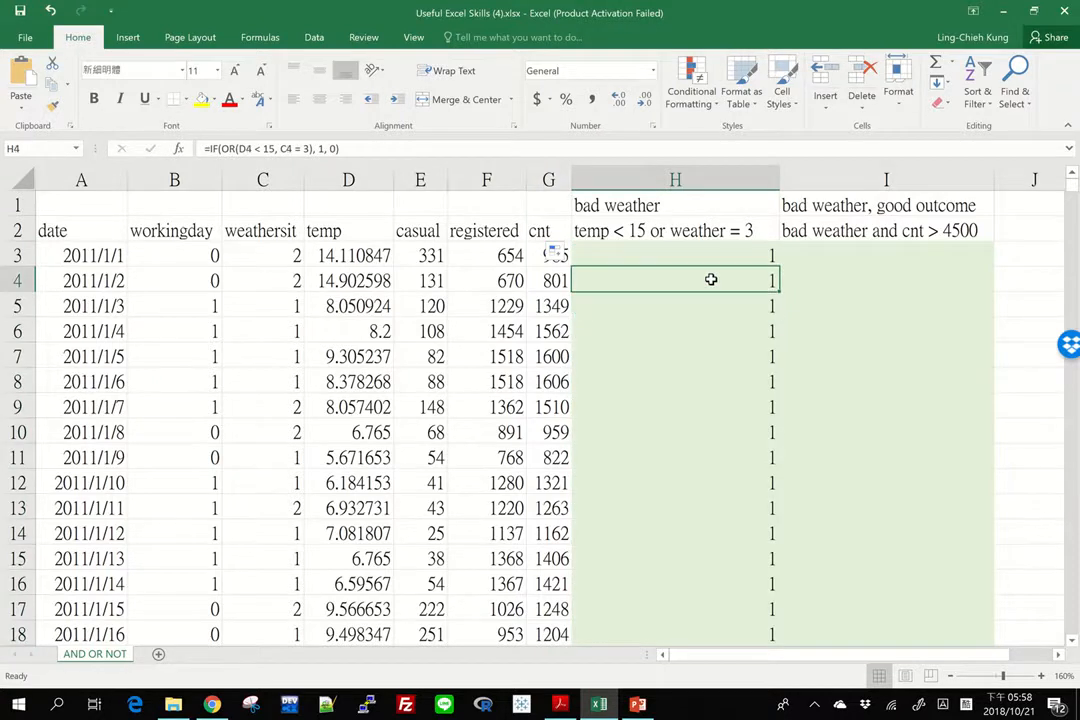
Check the filled bad weather flags down column H, comparing the 2011/2/14 row's flag with its temp and weathersit values
key(Down)
key(Down)
key(Down)
key(Down)
key(Down)
key(Down)
key(Down)
key(Down)
key(Down)
key(Down)
key(Down)
key(Down)
key(Down)
key(Down)
key(Down)
key(Down)
key(Down)
key(Down)
key(Down)
key(Down)
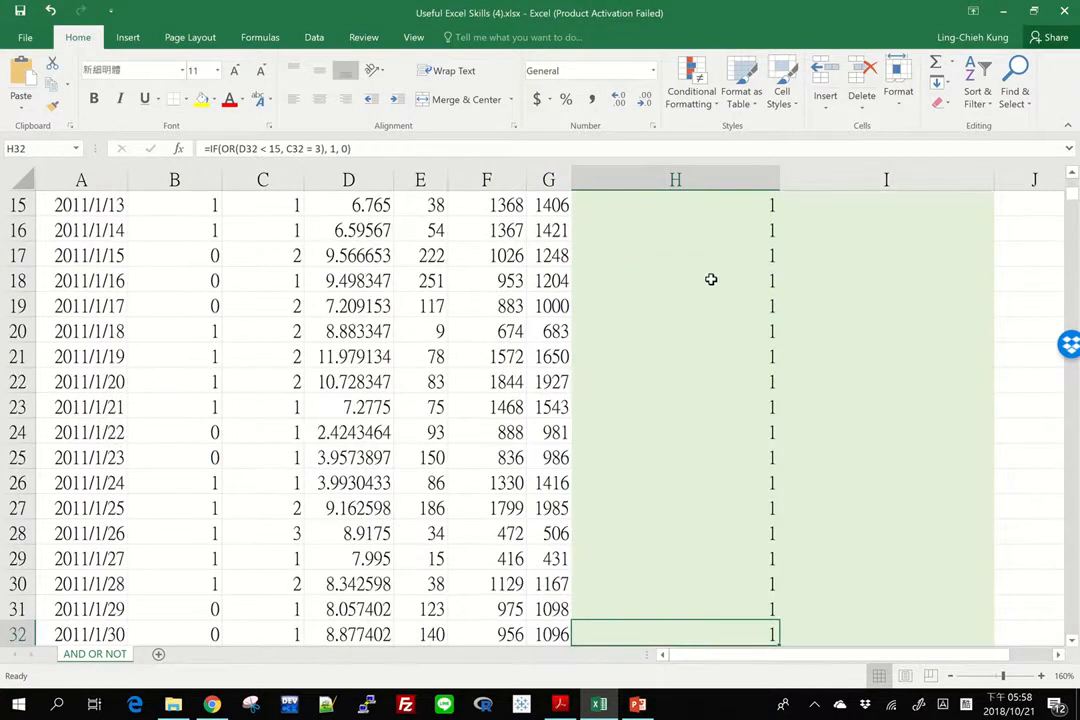
key(Down)
key(Down)
key(Down)
key(Down)
key(Down)
key(Down)
key(Down)
key(Down)
key(Down)
key(Down)
key(Down)
key(Down)
key(Down)
key(Down)
key(Down)
key(Down)
key(Down)
key(Down)
key(Down)
key(Down)
key(Up)
key(Up)
key(Up)
key(Up)
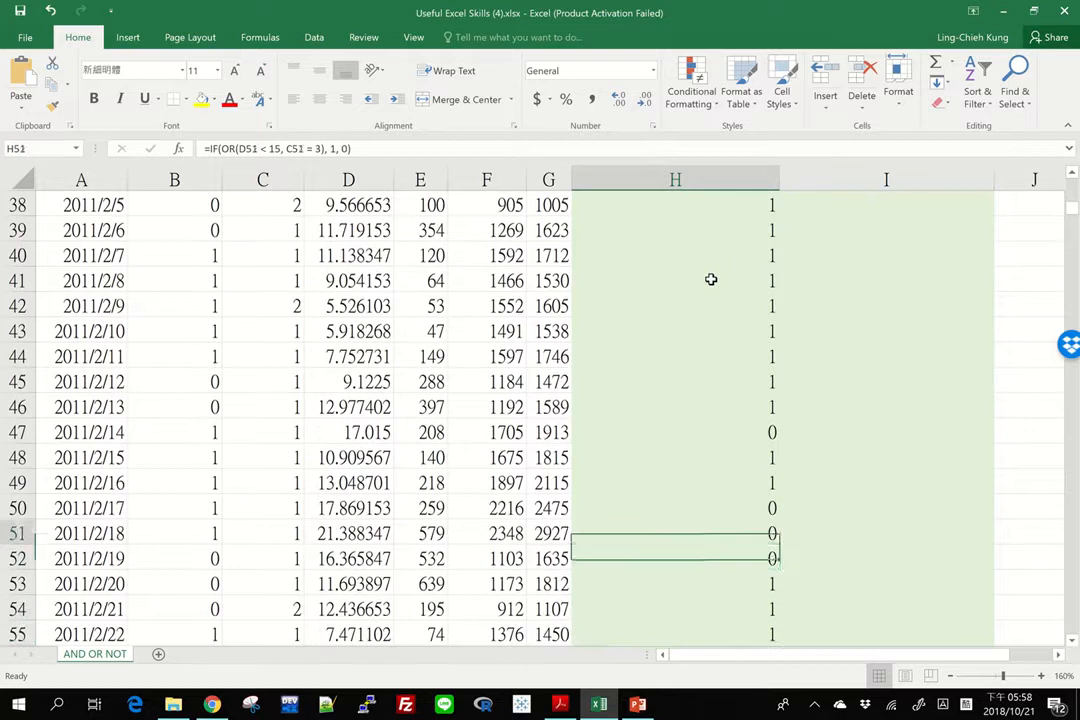
key(Up)
key(Up)
key(Up)
key(Up)
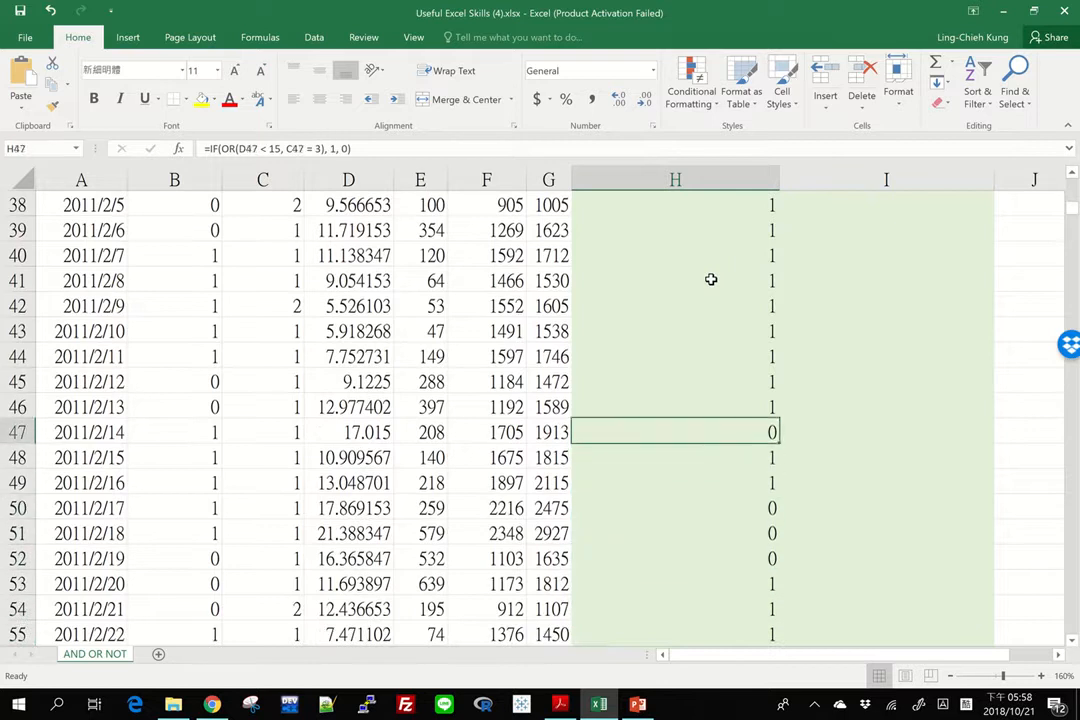
key(Left)
key(Left)
key(Left)
key(Left)
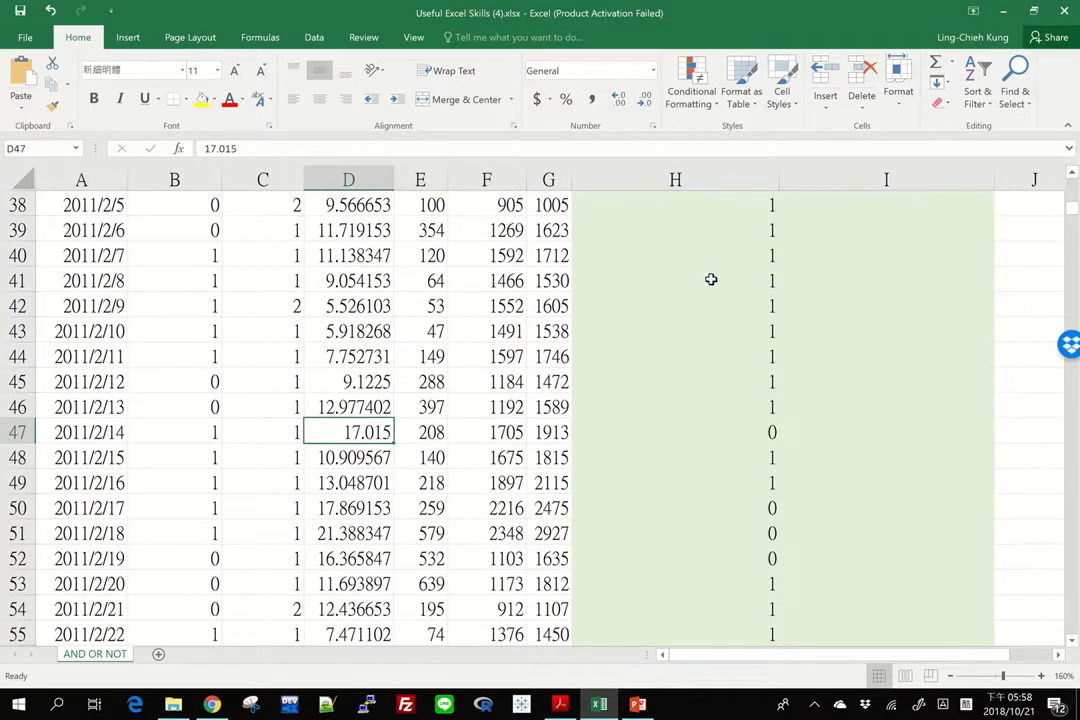
key(Left)
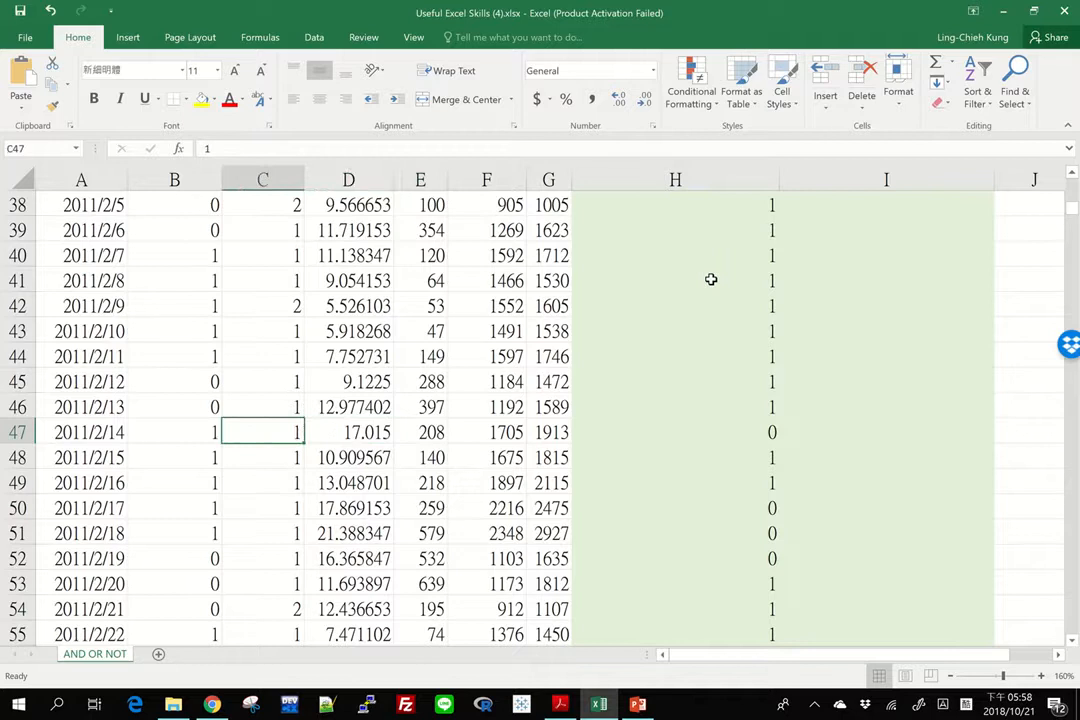
key(Right)
key(Right)
key(Right)
key(Right)
key(Right)
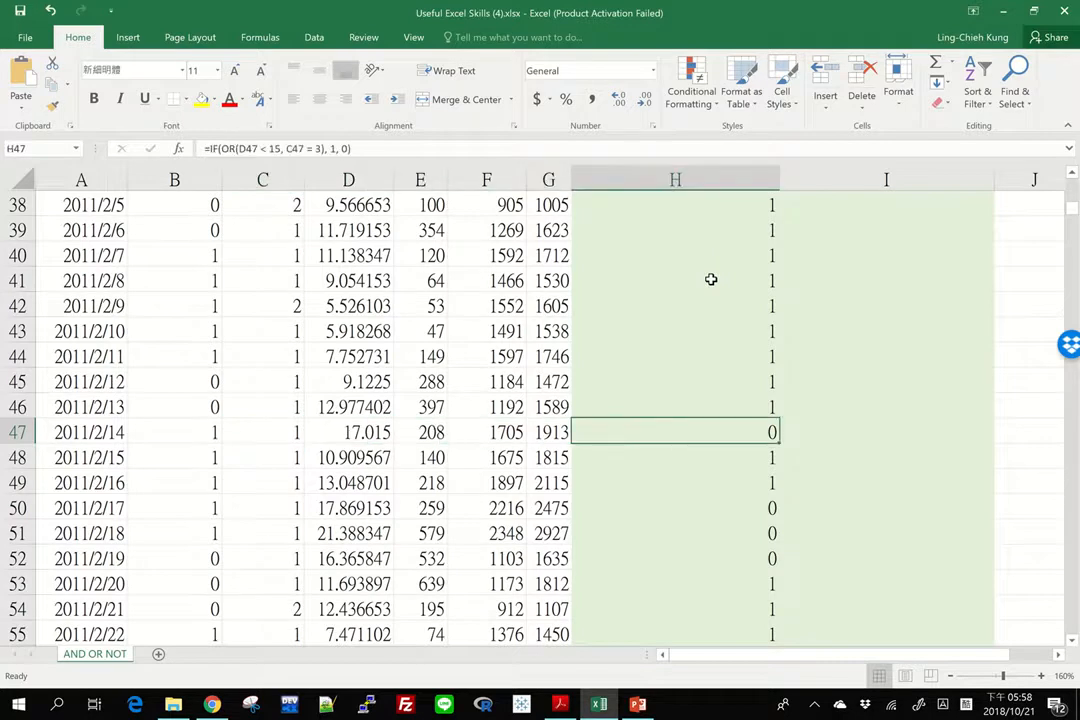
Examine the bad weather flags in column H for the days from mid-February to mid-August 2011
key(Down)
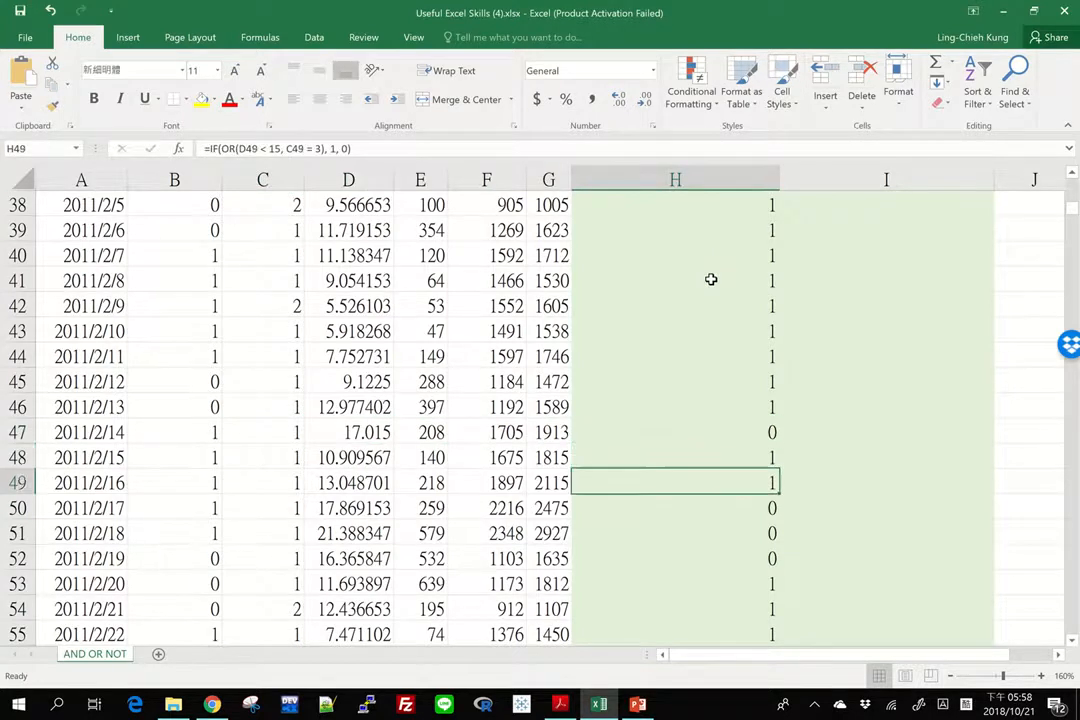
key(Down)
key(Down)
key(Down)
key(Down)
key(Down)
key(Down)
key(Down)
key(Down)
key(Down)
key(Down)
key(Down)
key(Down)
key(Down)
key(Down)
key(Down)
key(Down)
key(Down)
key(Down)
key(Down)
key(Down)
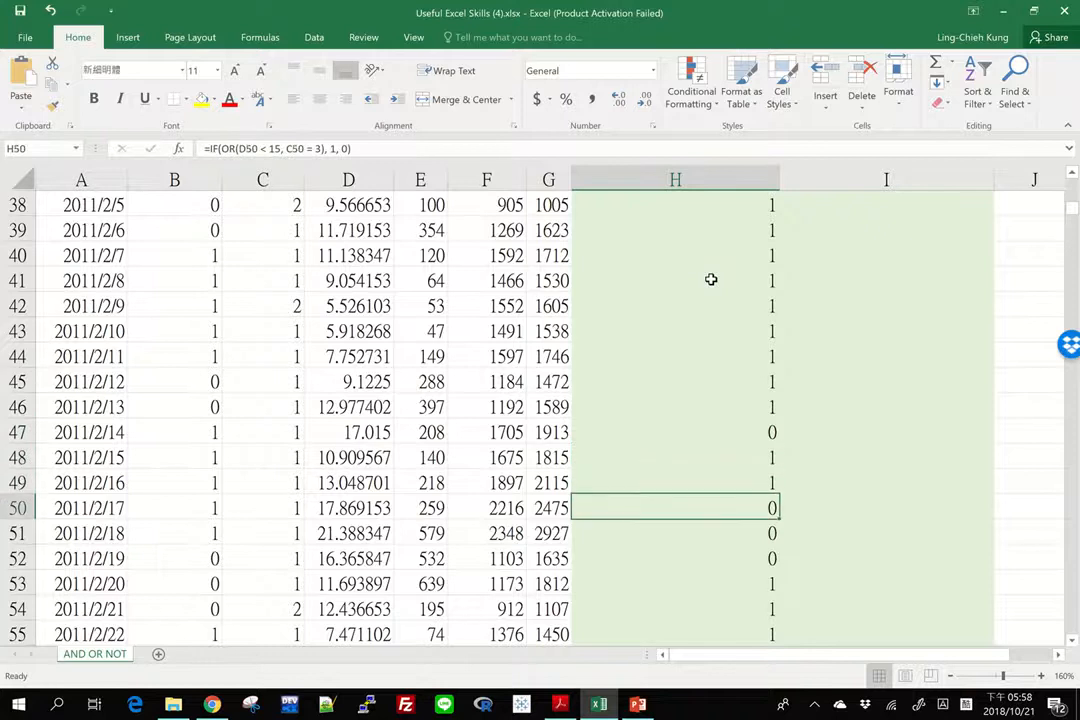
key(Down)
key(Down)
key(Down)
key(Down)
key(Down)
key(Down)
key(Down)
key(Down)
key(Down)
key(Down)
key(Down)
key(Down)
key(Down)
key(Down)
key(Down)
key(Down)
key(Down)
key(Down)
key(Down)
key(Down)
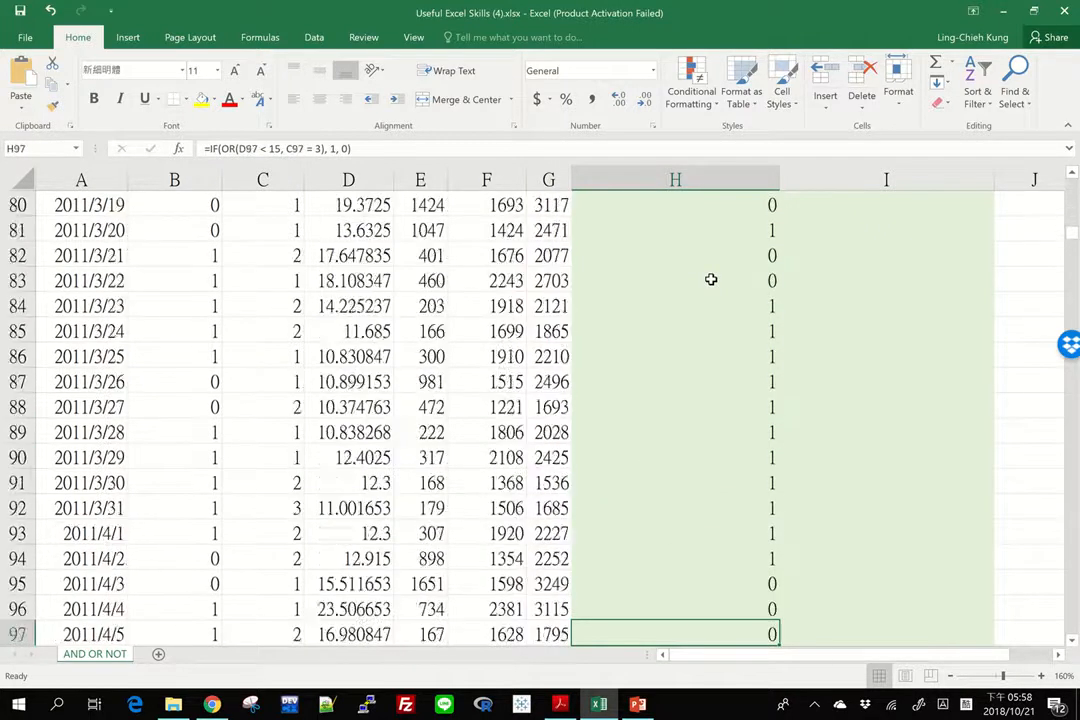
key(Up)
key(Up)
key(Up)
key(Up)
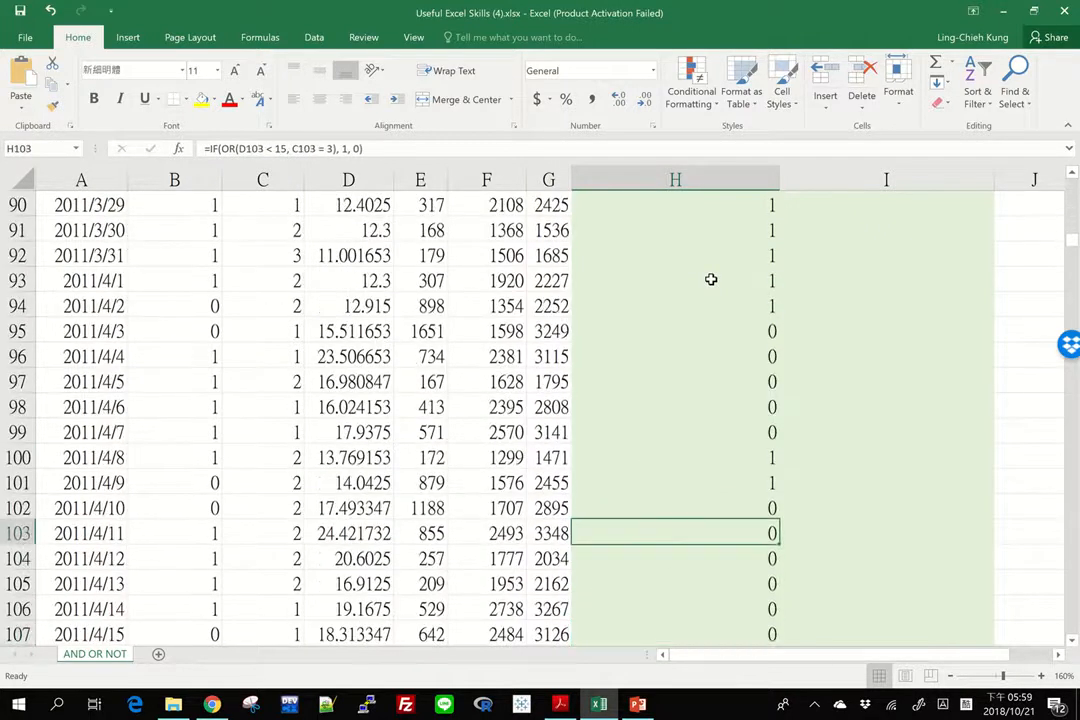
key(Up)
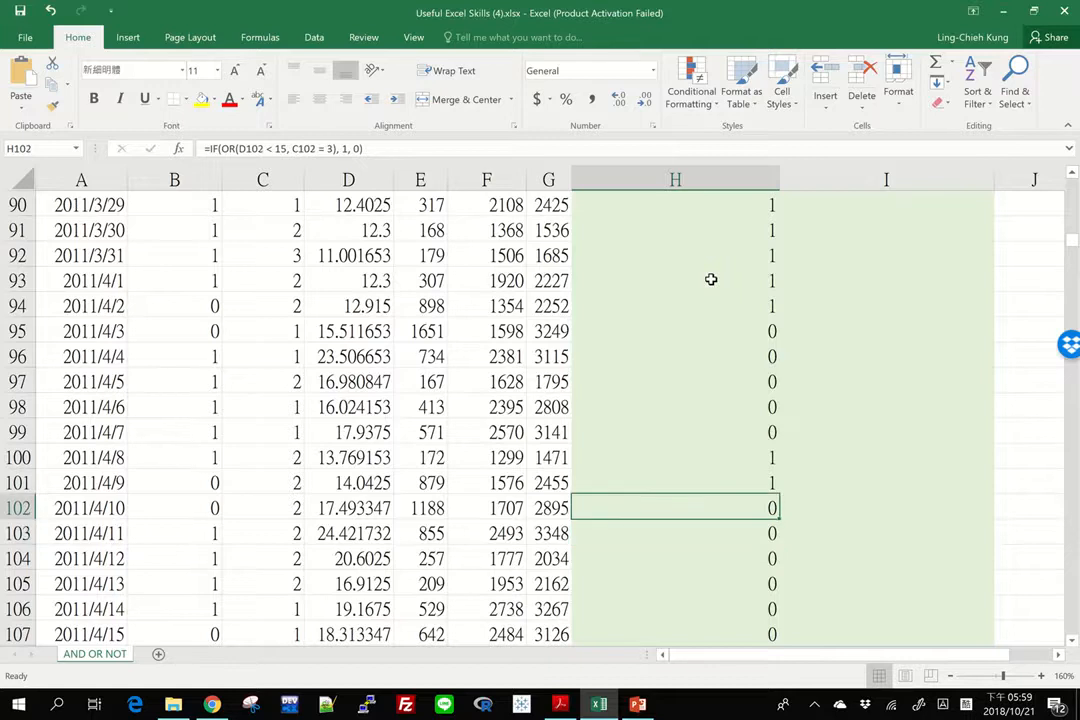
key(Up)
key(Up)
key(Up)
key(Up)
key(Up)
key(Down)
key(Down)
key(Down)
key(Down)
key(Down)
key(Down)
key(Down)
key(Down)
key(Down)
key(Down)
key(Down)
key(Down)
key(Down)
key(Down)
key(Down)
key(Down)
key(Down)
key(Down)
key(Down)
key(Down)
key(Down)
key(Down)
key(Down)
key(Down)
key(Down)
key(Down)
key(Down)
key(Down)
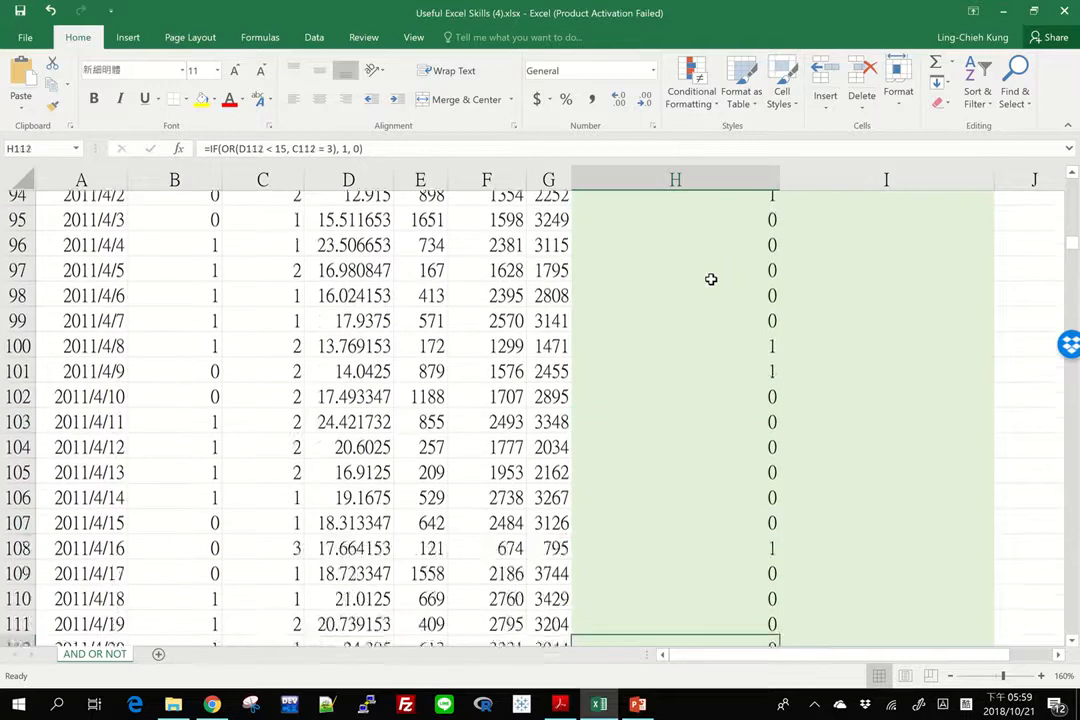
key(Down)
key(Down)
key(Down)
key(Down)
key(Down)
key(Down)
key(Down)
key(Down)
key(Down)
key(Down)
key(Down)
key(Down)
key(Down)
key(Down)
key(Down)
key(Down)
key(Down)
key(Down)
key(Down)
key(Down)
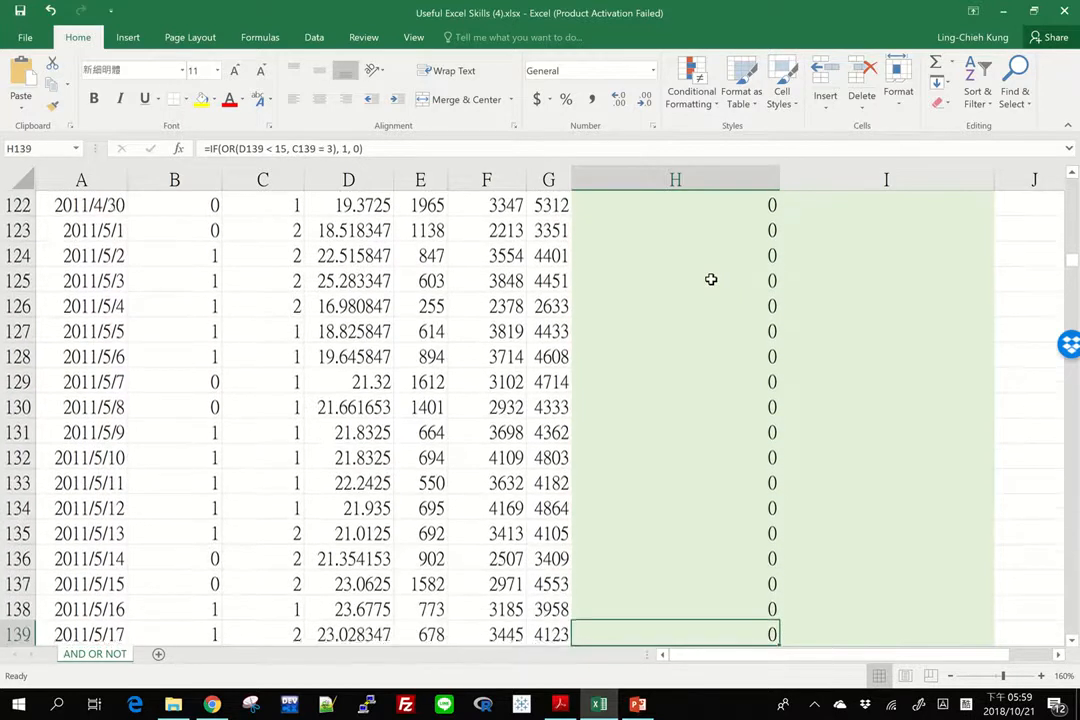
key(Down)
key(Down)
key(Down)
key(Down)
key(Down)
key(Down)
key(Down)
key(Down)
key(Down)
key(Down)
key(Down)
key(Down)
key(Down)
key(Down)
key(Down)
key(Down)
key(Down)
key(Down)
key(Down)
key(Down)
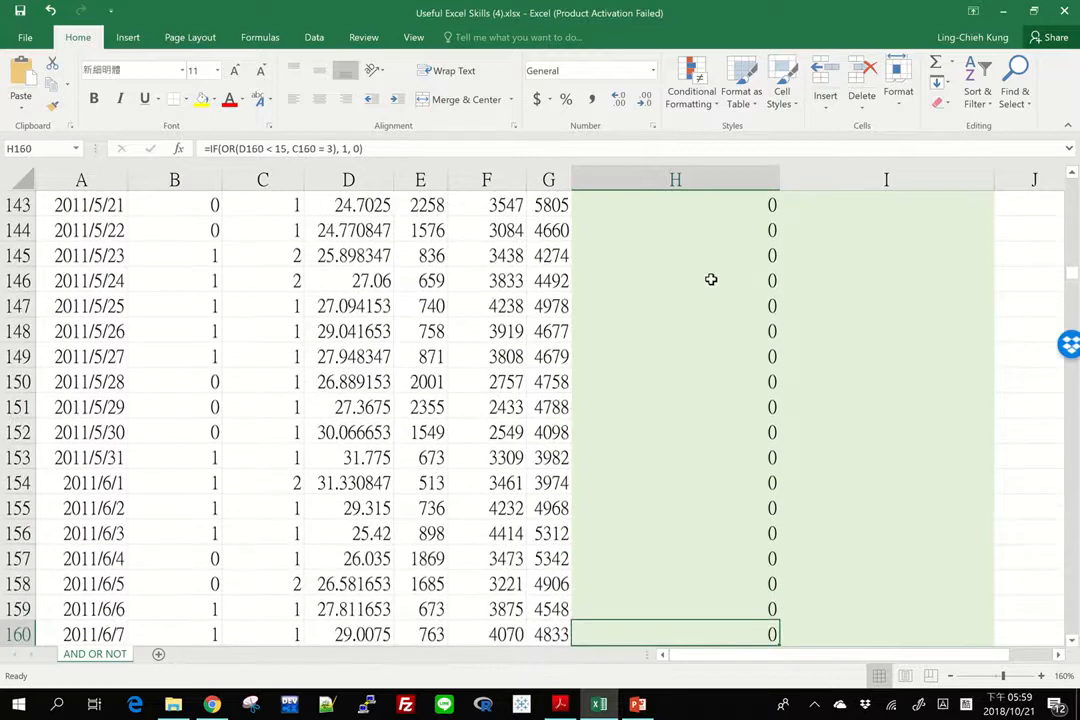
key(Down)
key(Down)
key(Down)
key(Down)
key(Down)
key(Down)
key(Down)
key(Down)
key(Down)
key(Down)
key(Down)
key(Down)
key(Down)
key(Down)
key(Down)
key(Down)
key(Down)
key(Down)
key(Down)
key(Down)
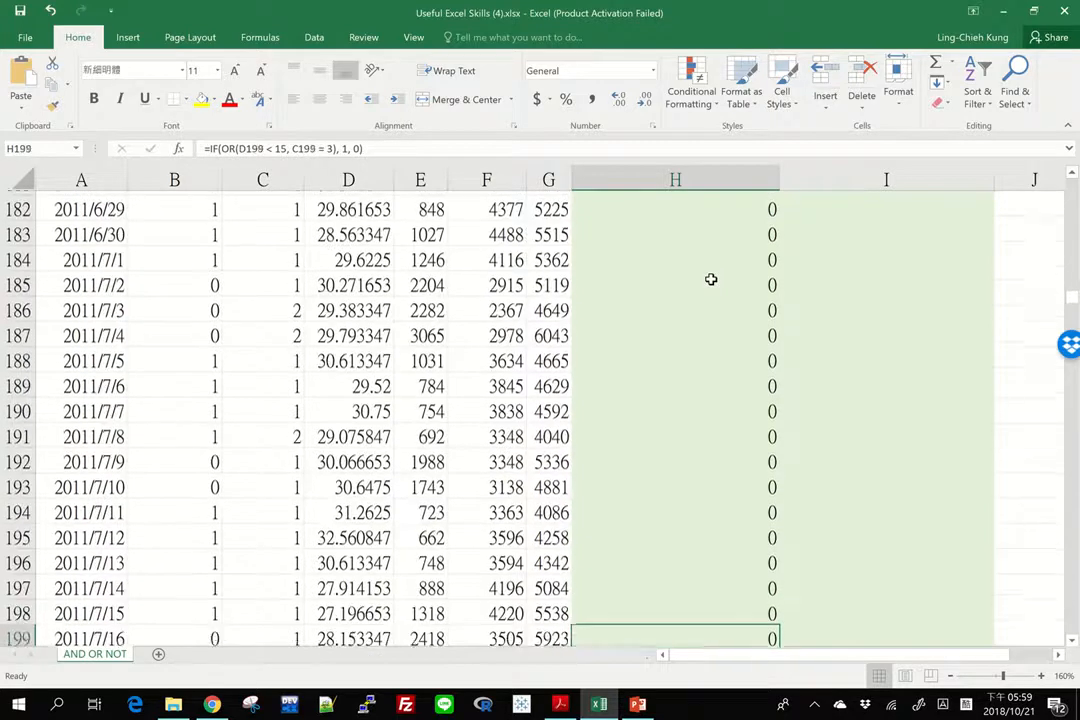
key(Down)
key(Down)
key(Down)
key(Down)
key(Down)
key(Down)
key(Down)
key(Down)
key(Down)
key(Down)
key(Down)
key(Down)
key(Down)
key(Down)
key(Down)
key(Down)
key(Down)
key(Down)
key(Down)
key(Down)
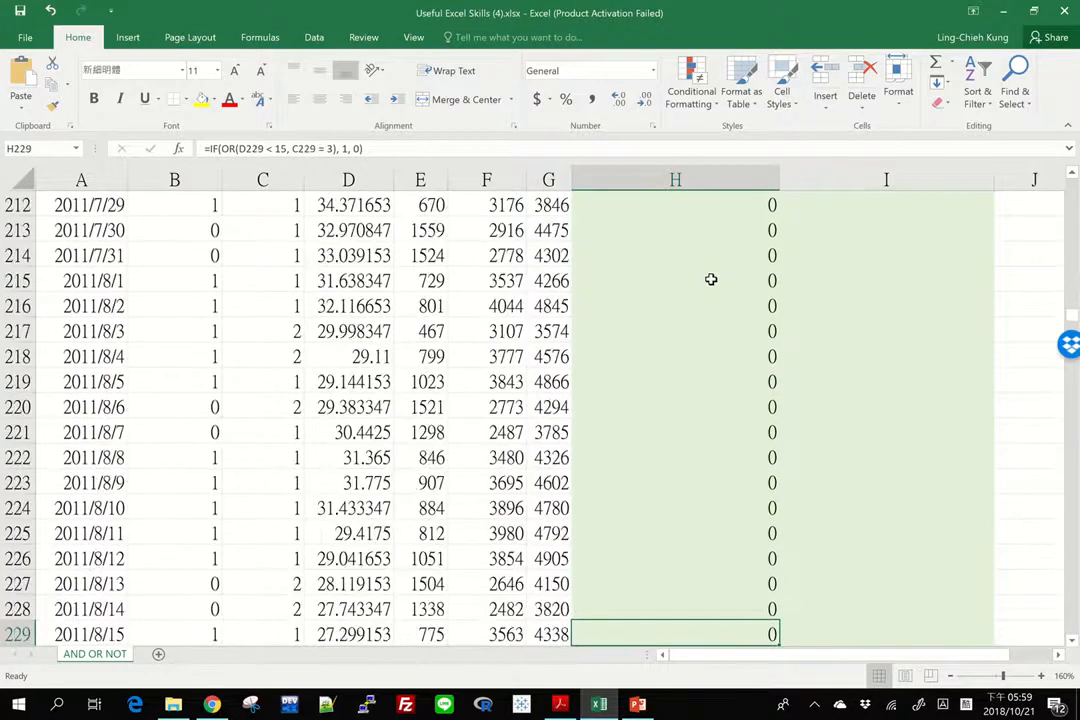
Compare the 2011/9/8 row's bad weather flag with its temp and weathersit values
key(Up)
key(Up)
key(Up)
key(Up)
key(Up)
key(Up)
key(Up)
key(Up)
key(Up)
key(Up)
key(Up)
key(Up)
key(Up)
key(Up)
key(Up)
key(Up)
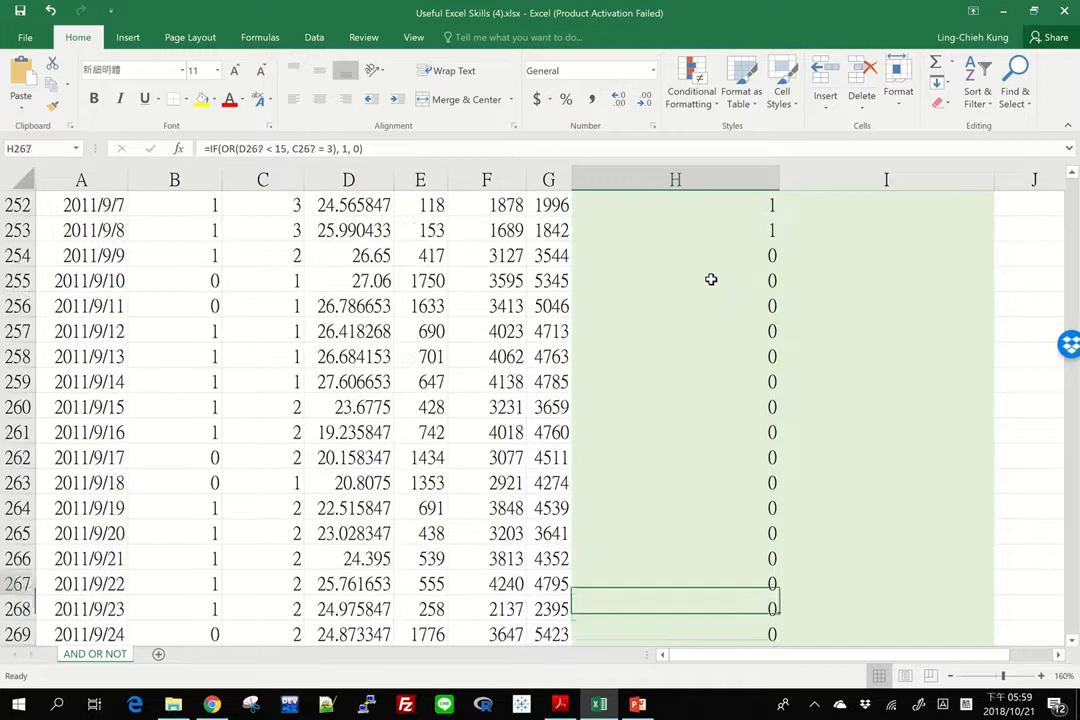
key(Left)
key(Left)
key(Left)
key(Left)
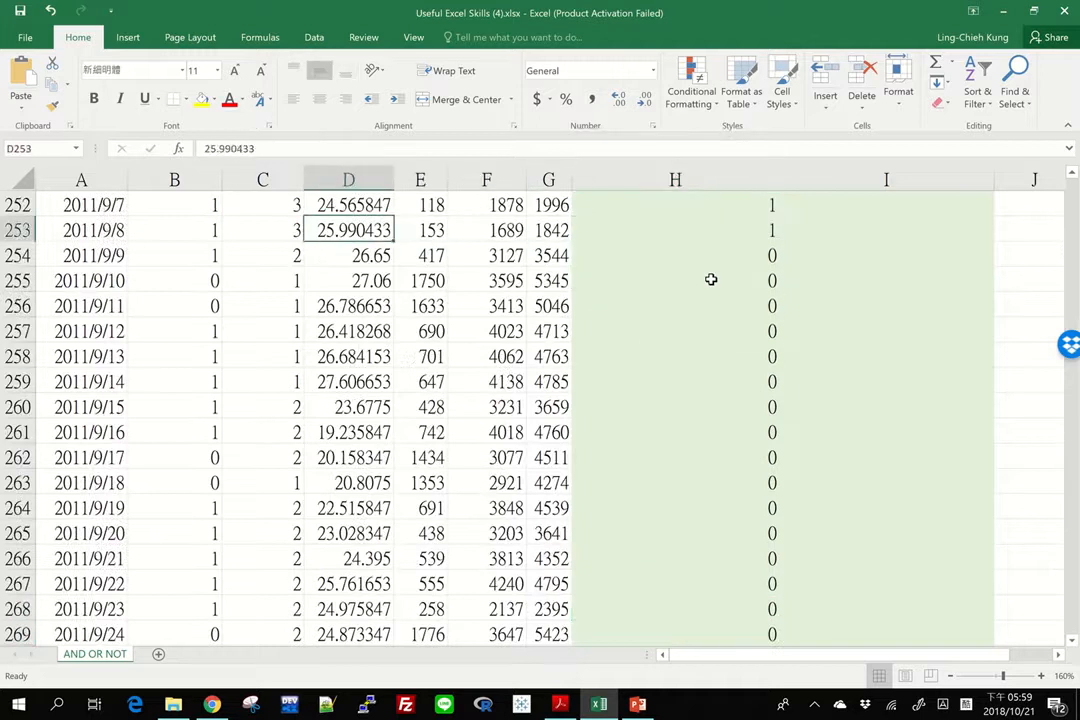
key(Left)
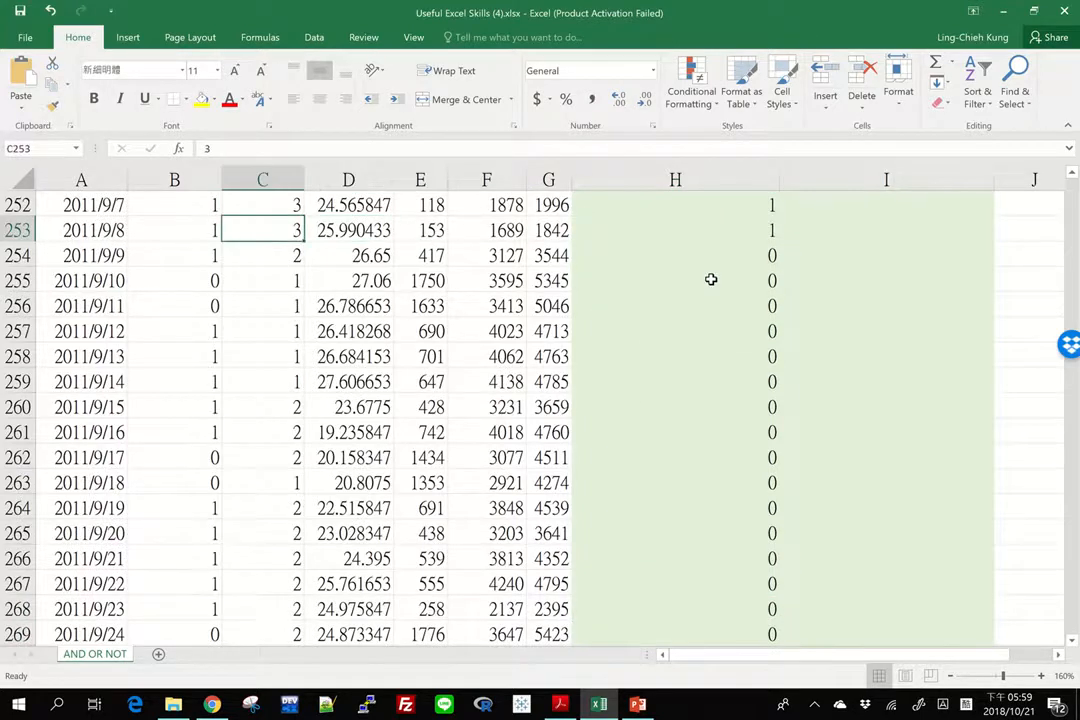
key(Right)
key(Right)
key(Right)
key(Right)
key(Right)
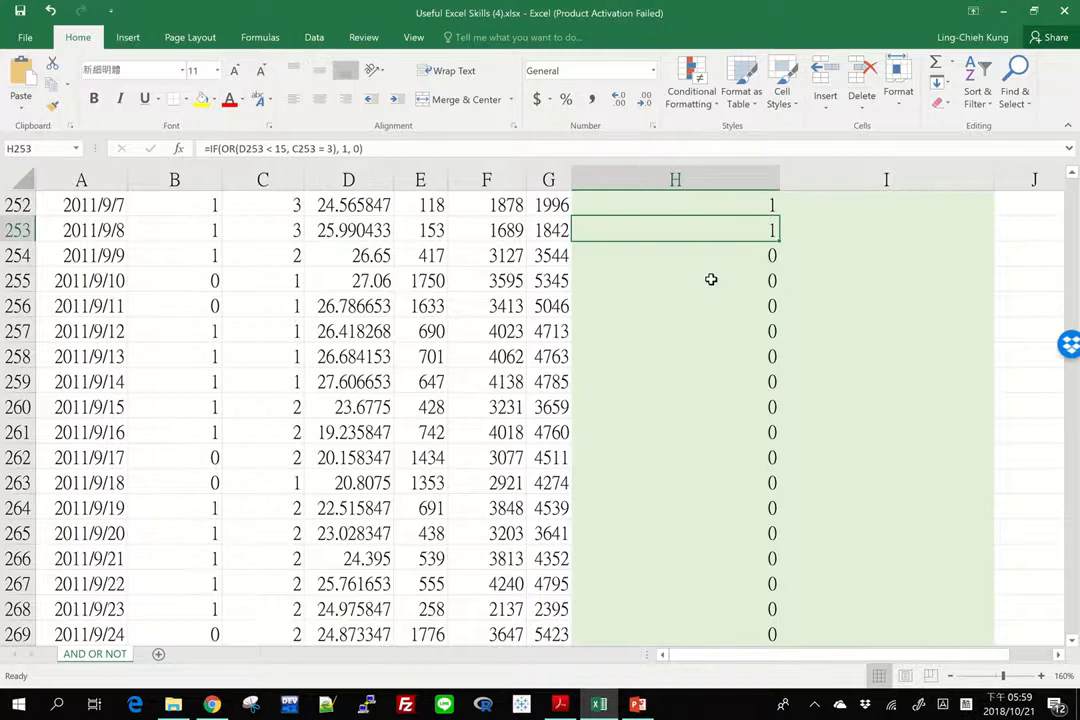
Start an IF formula in I3 with an AND function whose first condition is H3 = 1
key(ctrl+Up)
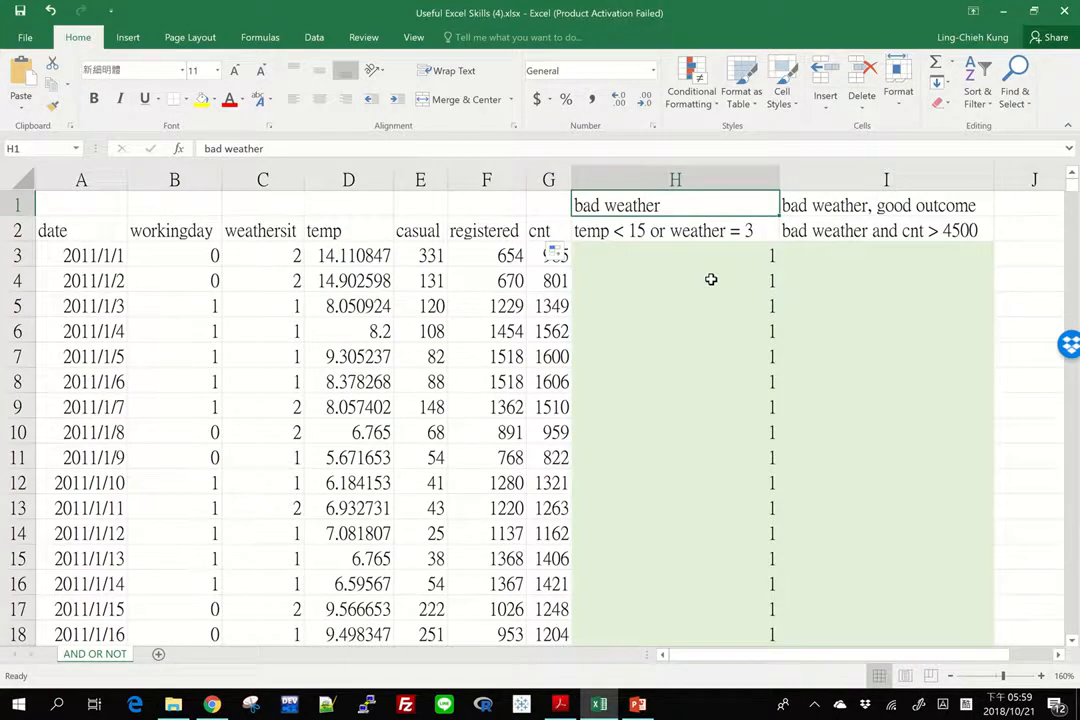
key(Down)
key(Down)
key(Right)
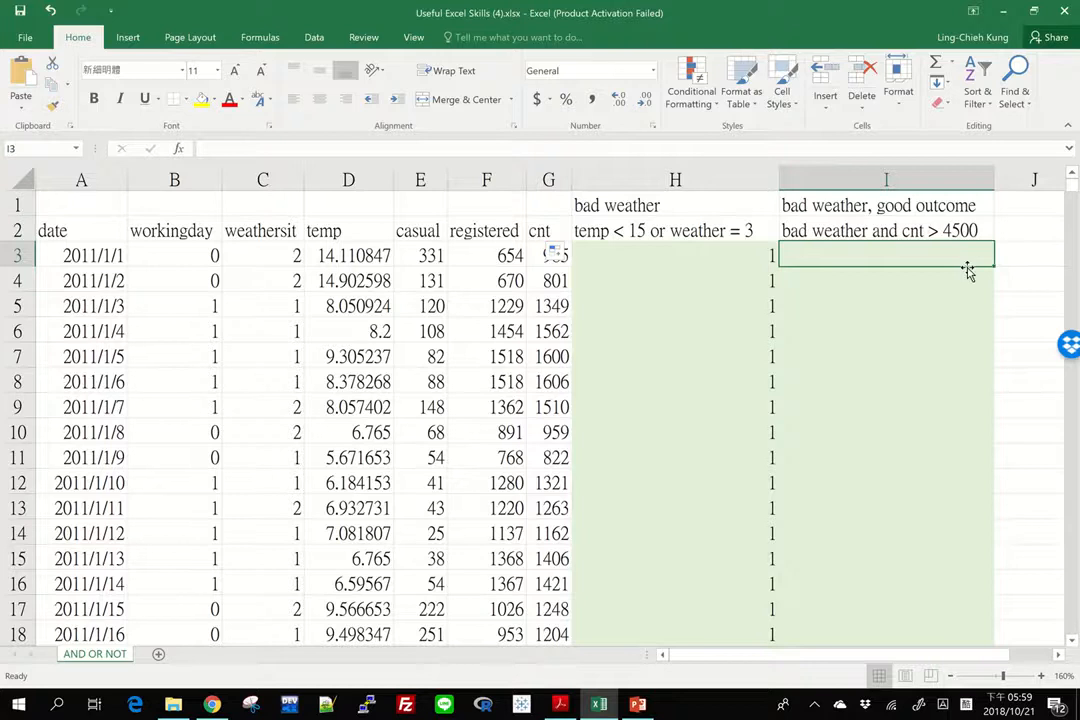
text(=if()
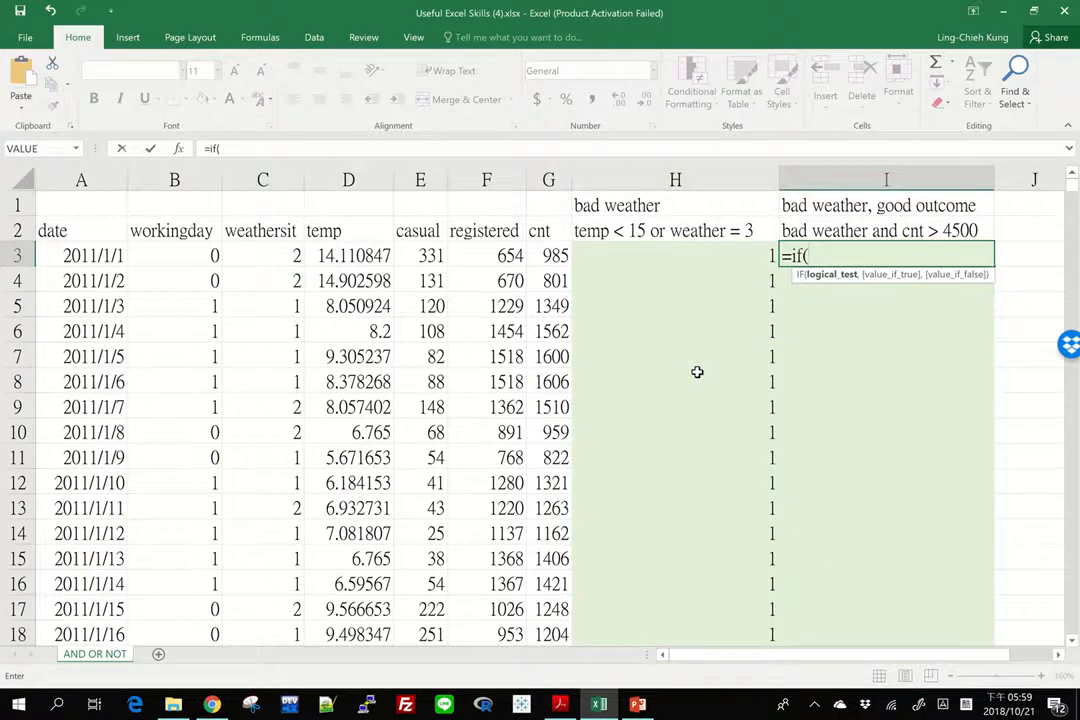
text(AND)
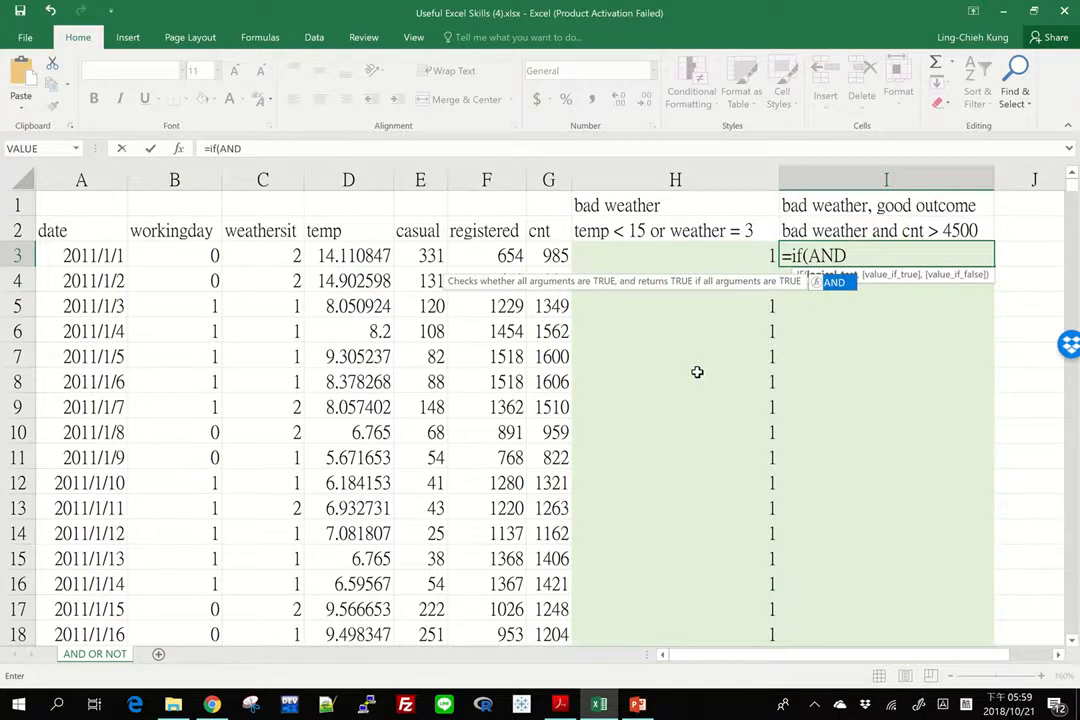
text(()
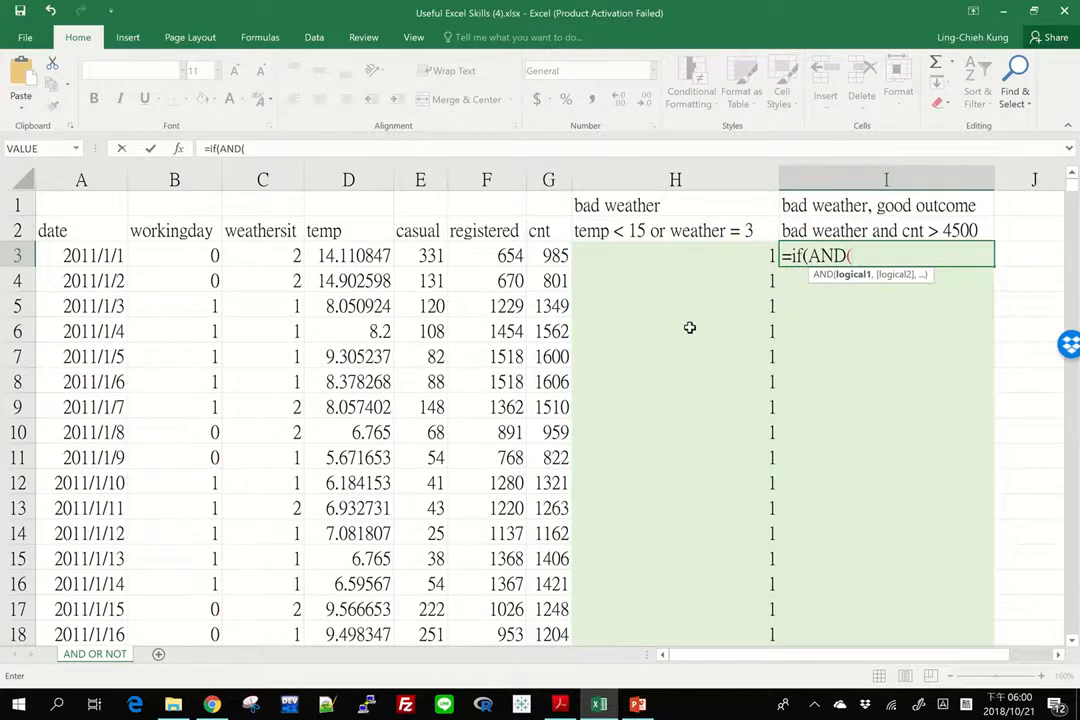
click(663, 251)
text(=)
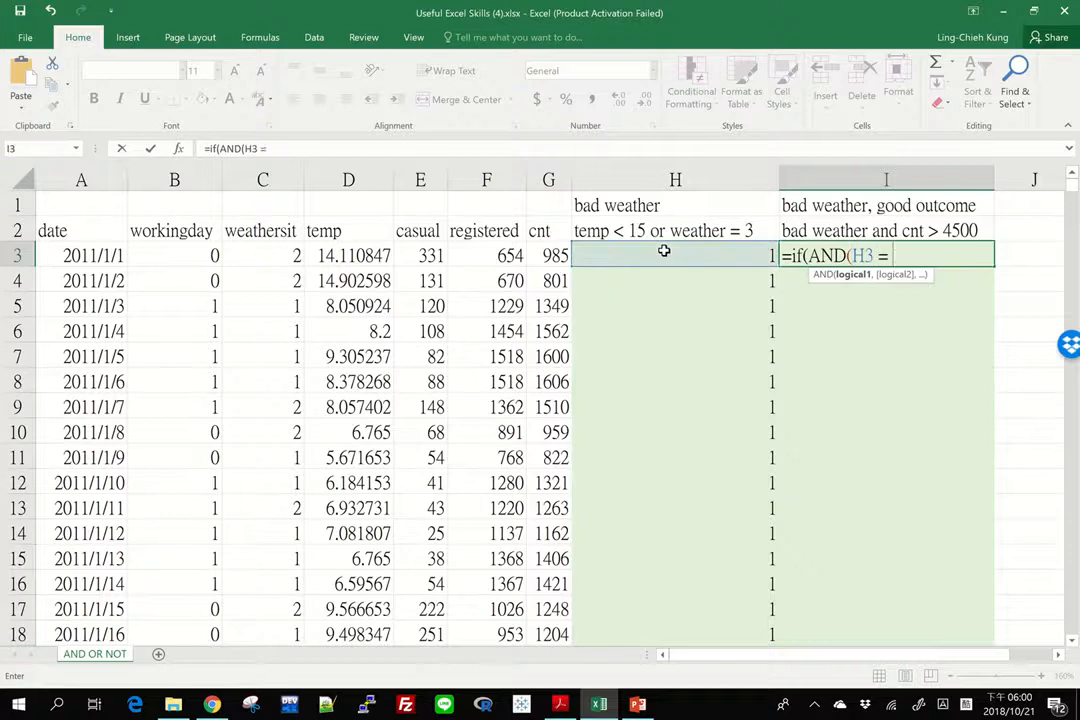
text( 1,)
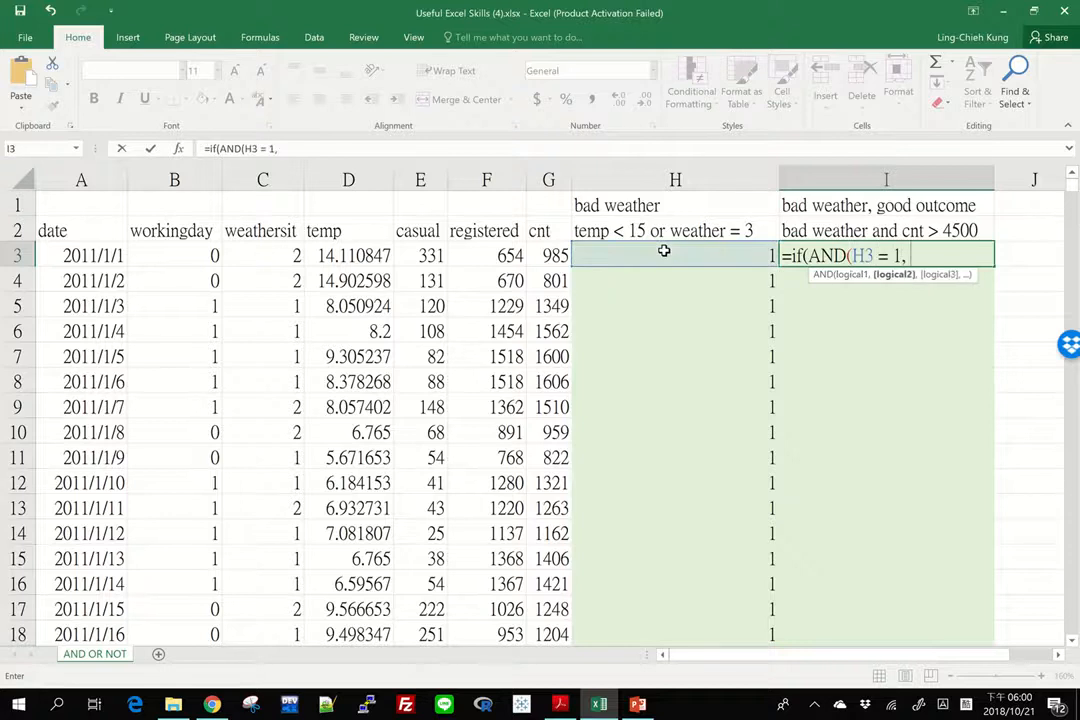
Add G3 > 4500 as the second AND condition and complete I3 as =IF(AND(H3 = 1, G3 > 4500), 1, 0)
click(541, 258)
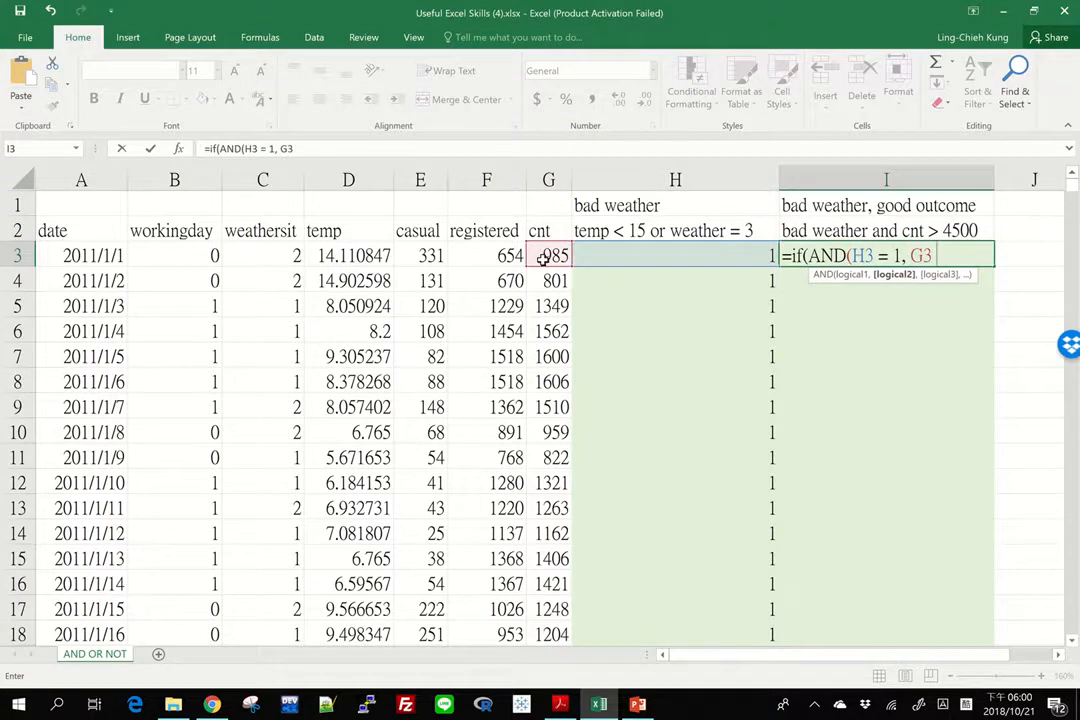
text(> 4500)
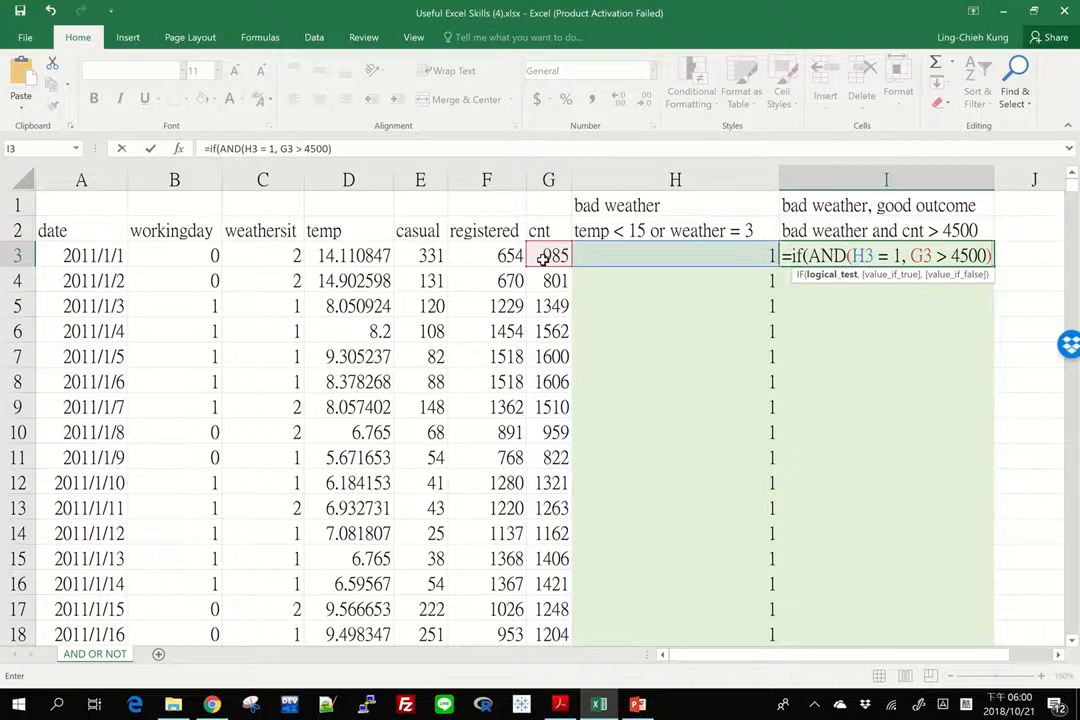
text(), 1)
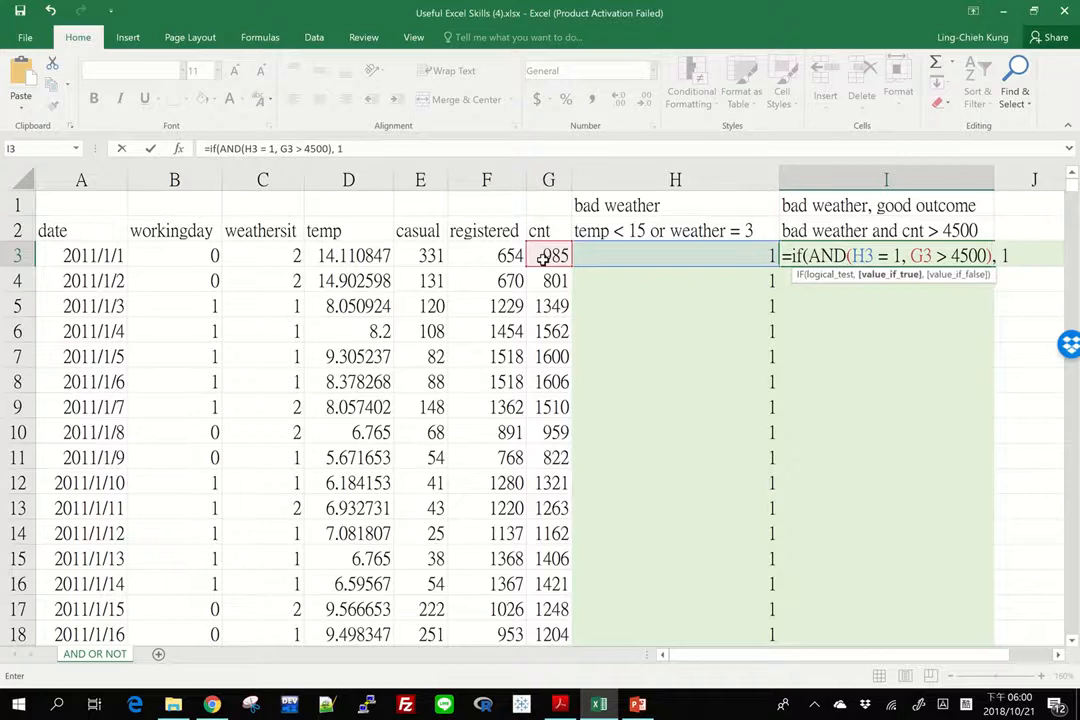
text(, 0)
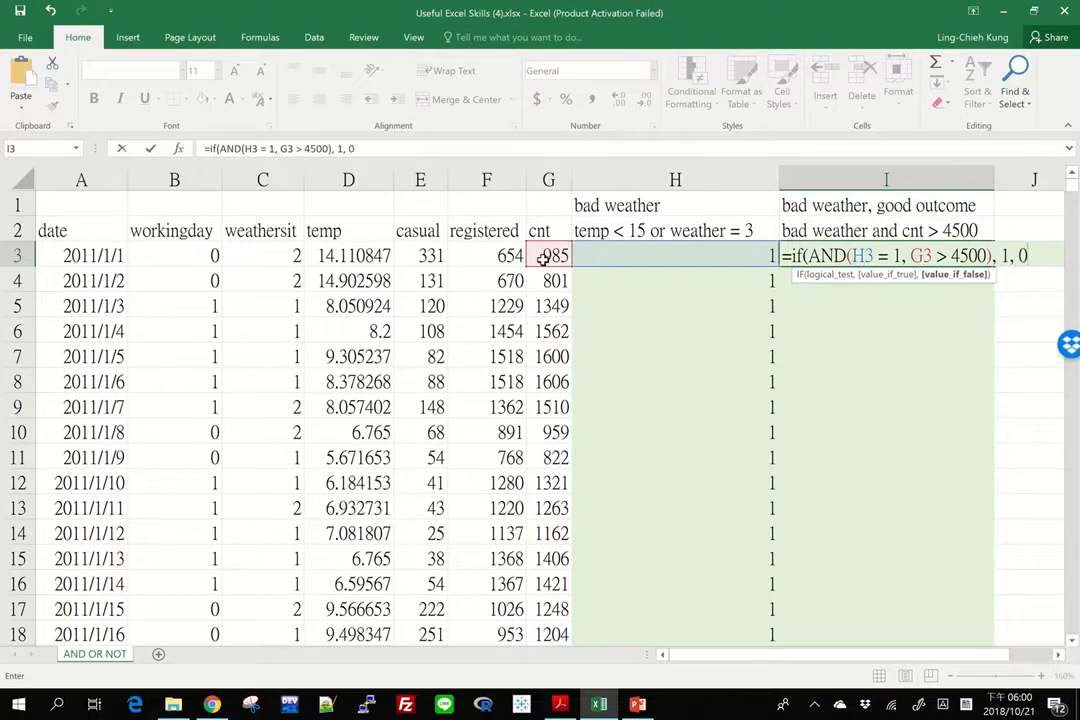
text())
key(Return)
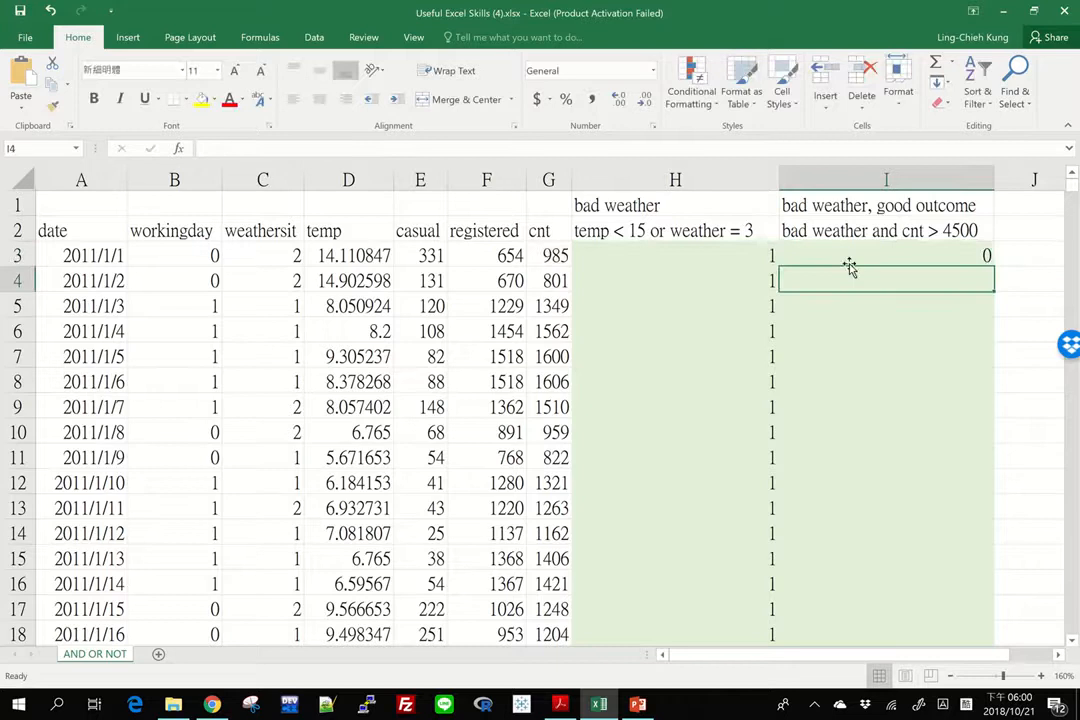
Fill the I3 good outcome formula down column I for all data rows
click(889, 259)
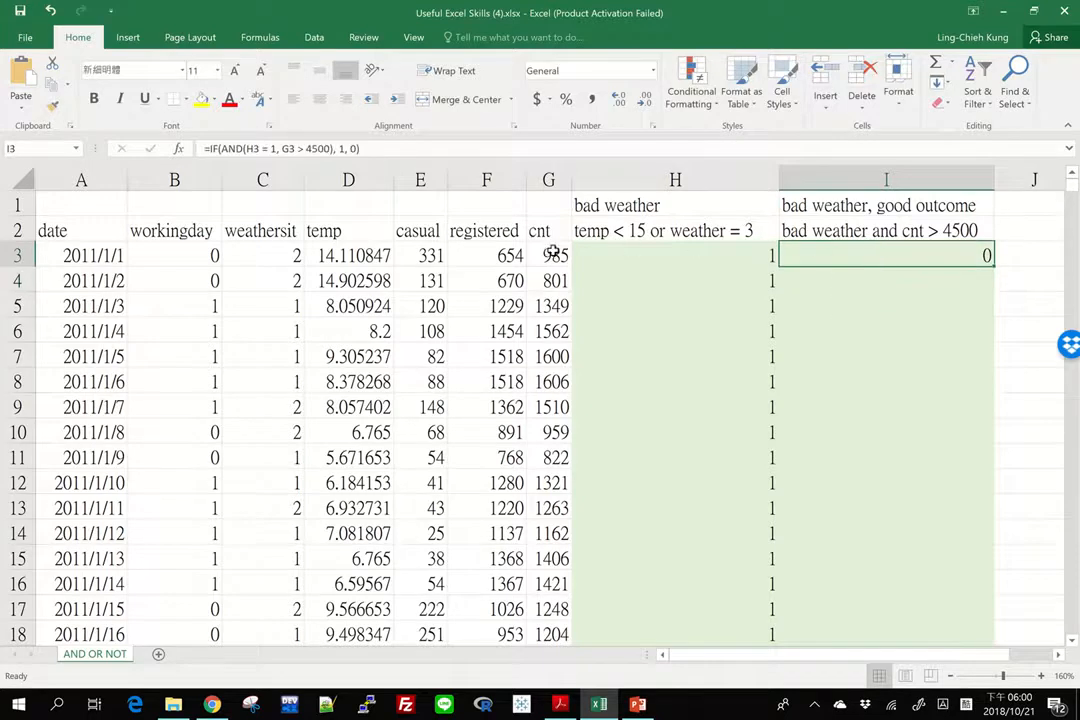
double_click(995, 263)
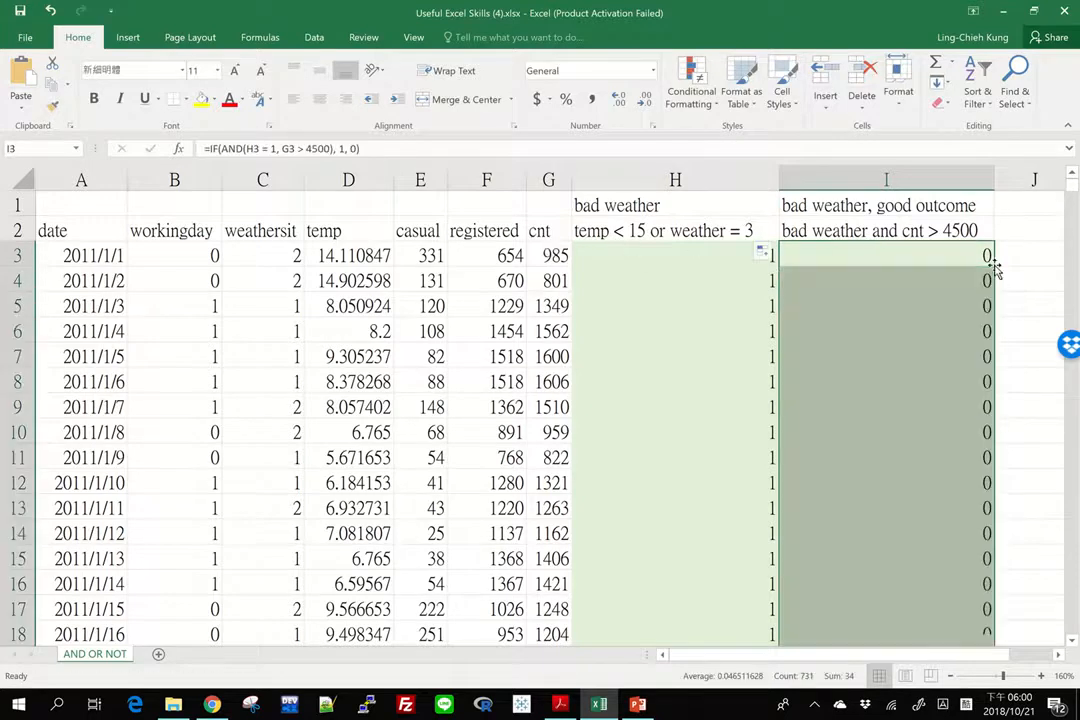
Examine the filled good outcome flags in column I against the bad weather flags and cnt values down the data rows
scroll(876, 571, down, 12)
scroll(876, 571, down, 20)
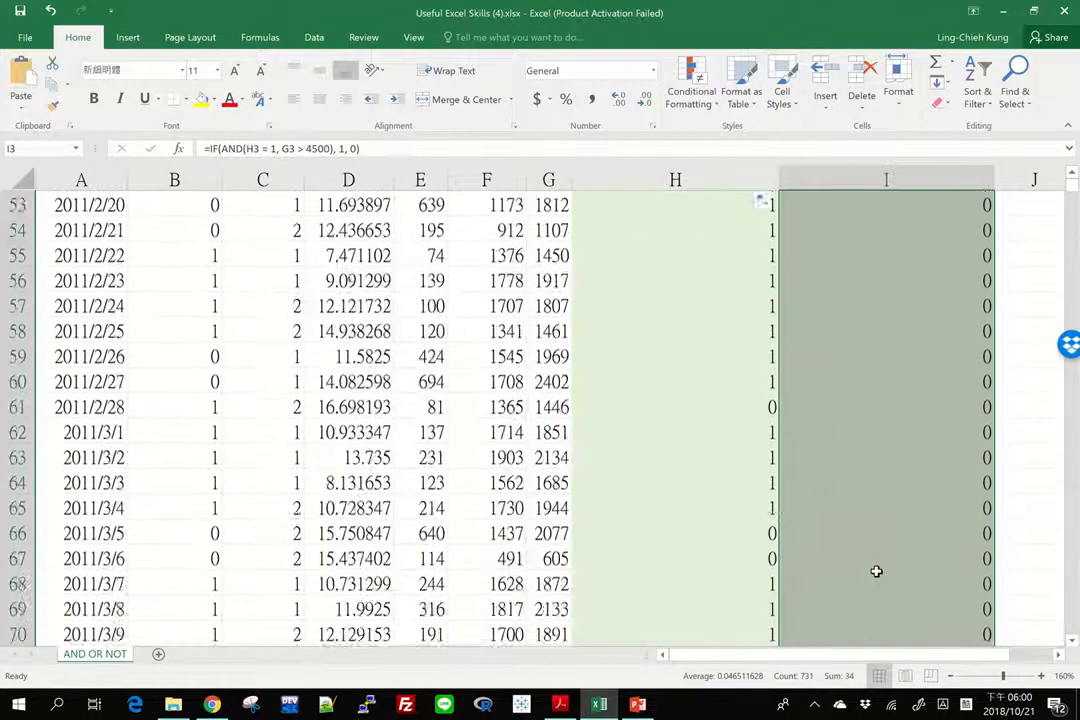
scroll(876, 571, down, 20)
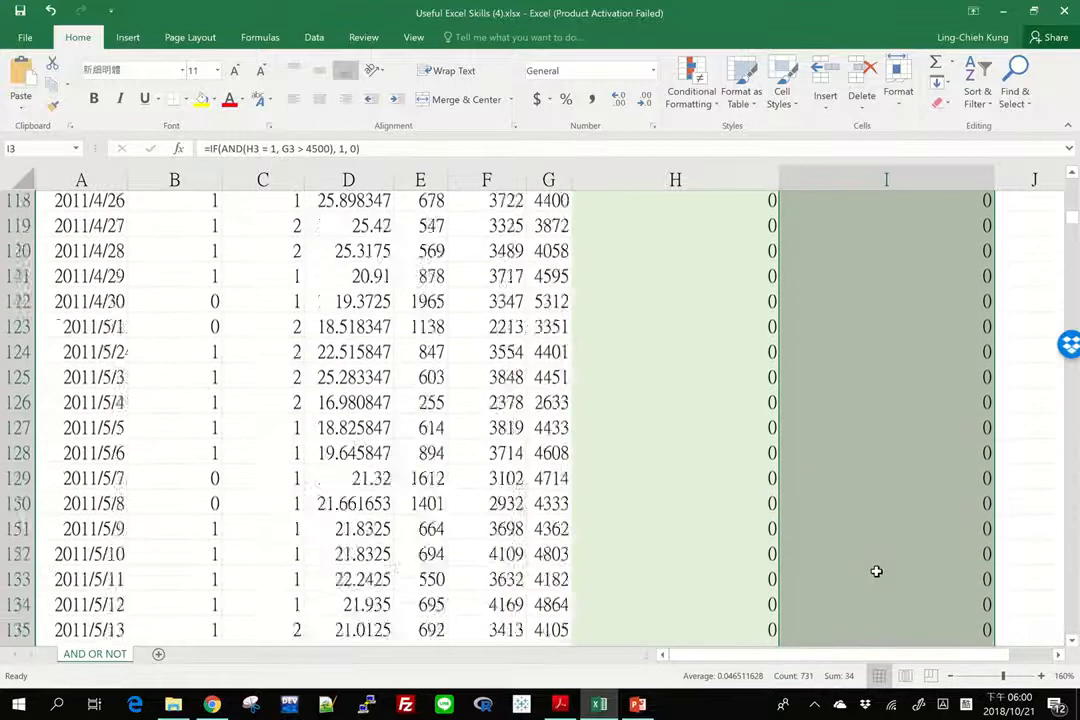
scroll(876, 571, down, 20)
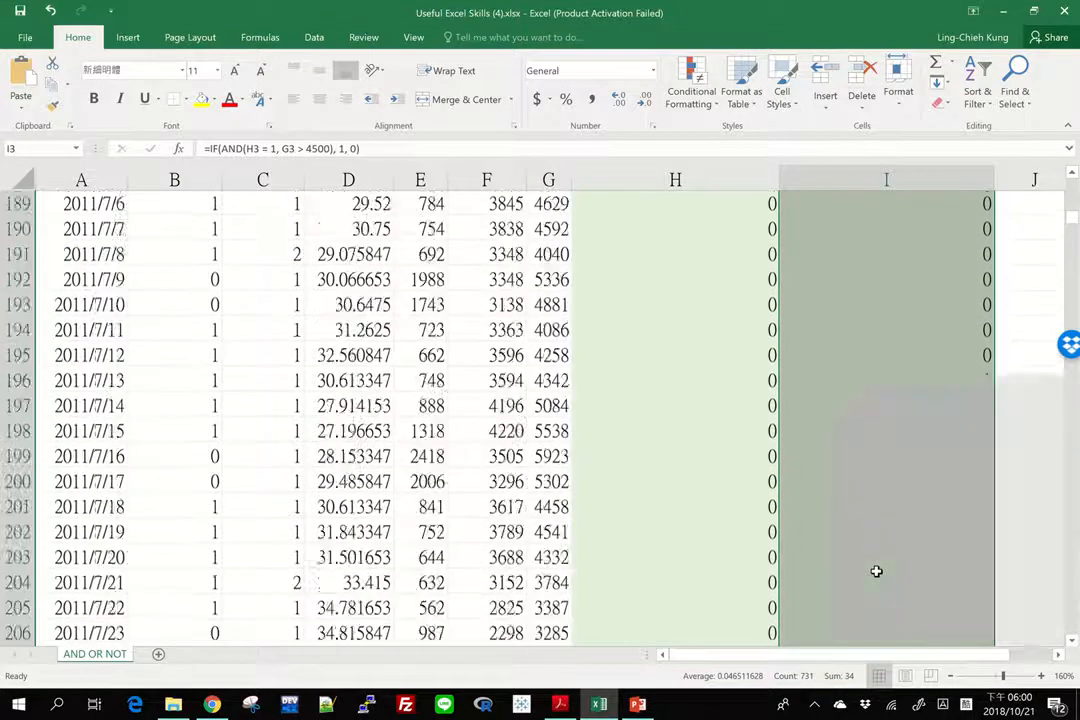
scroll(876, 571, down, 20)
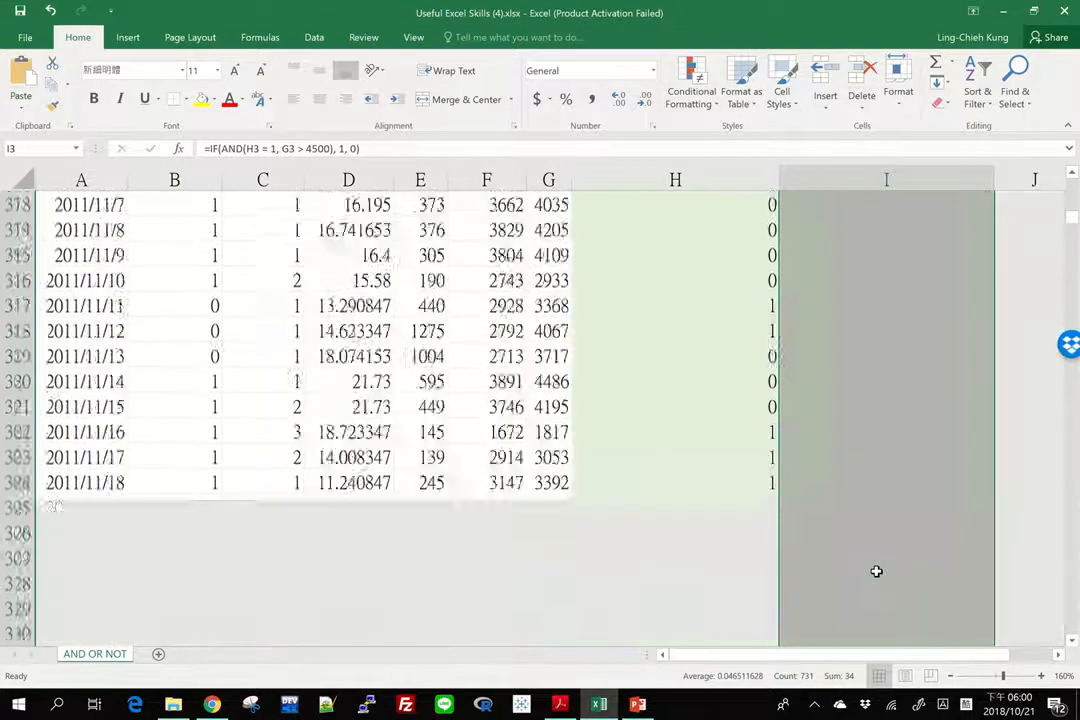
scroll(876, 571, down, 20)
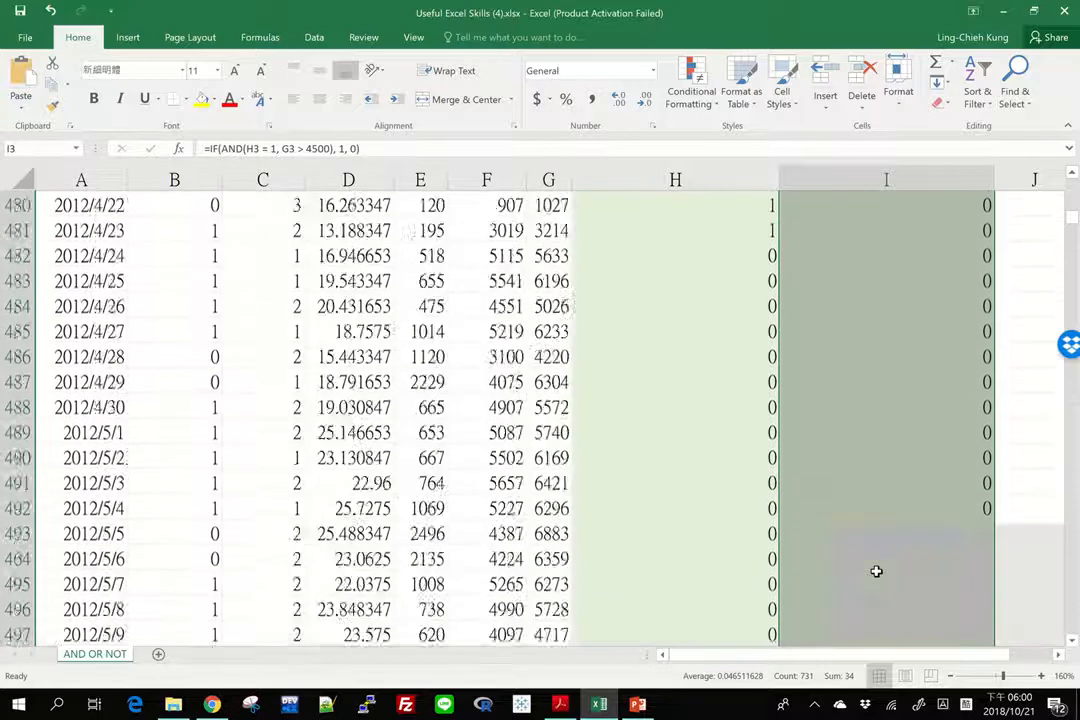
scroll(888, 431, down, 20)
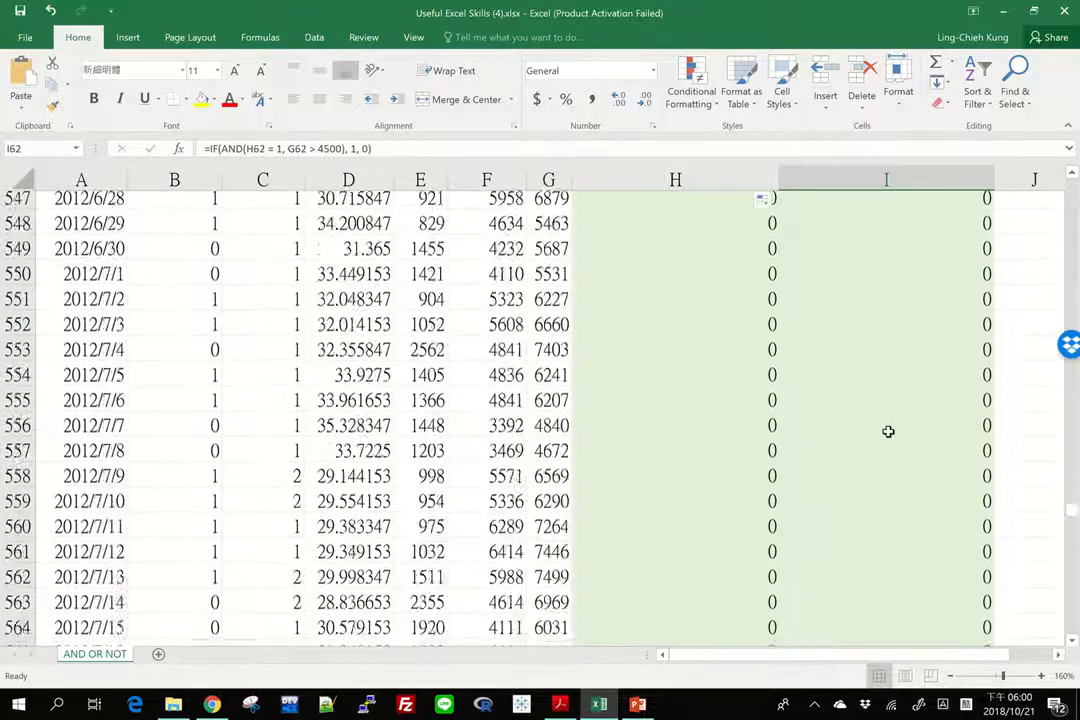
scroll(888, 431, down, 3)
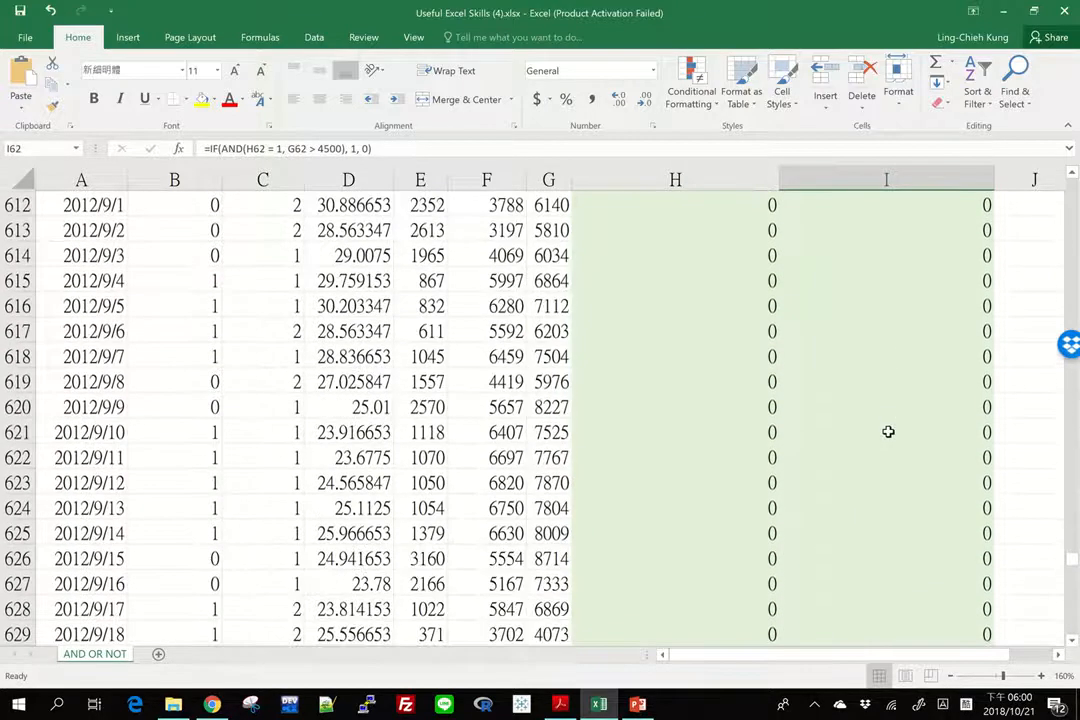
Inspect the cell references in the I621 good outcome formula, and check the column I result for 2012/1/26
click(887, 433)
click(304, 148)
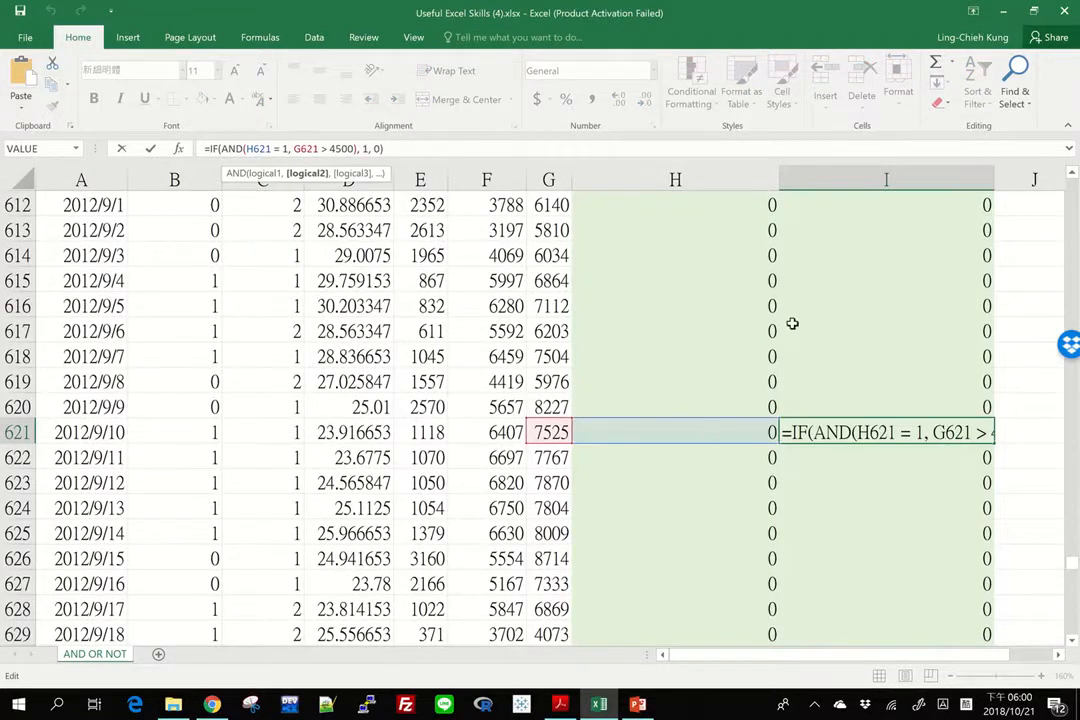
key(Escape)
scroll(792, 323, up, 20)
scroll(792, 323, up, 20)
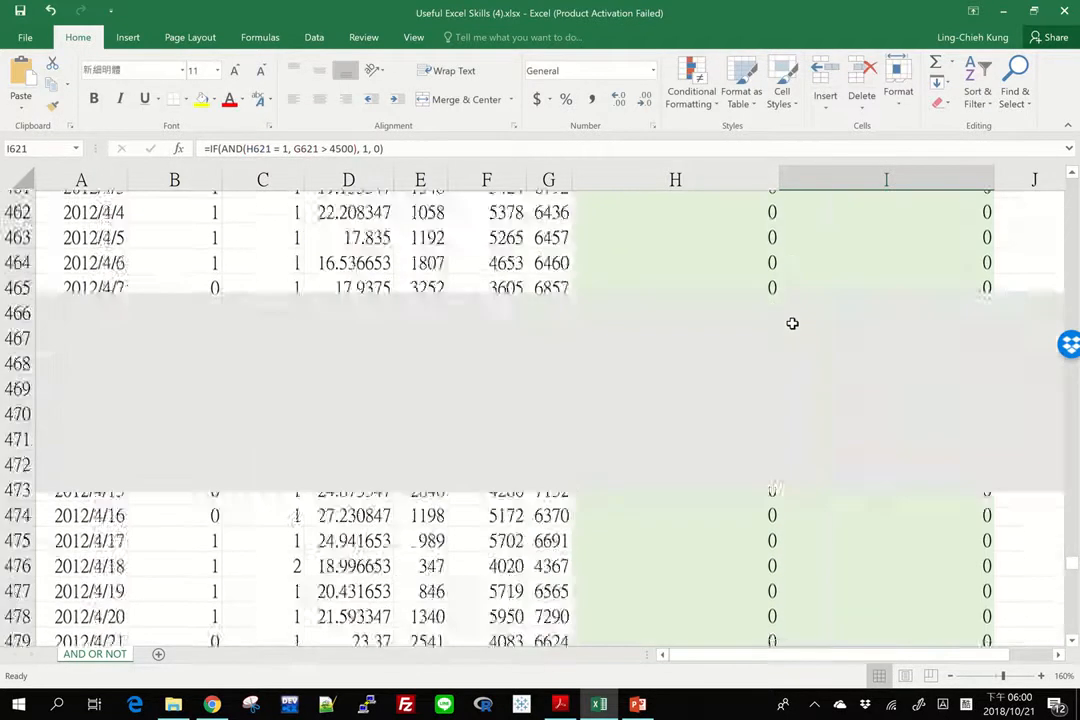
click(928, 478)
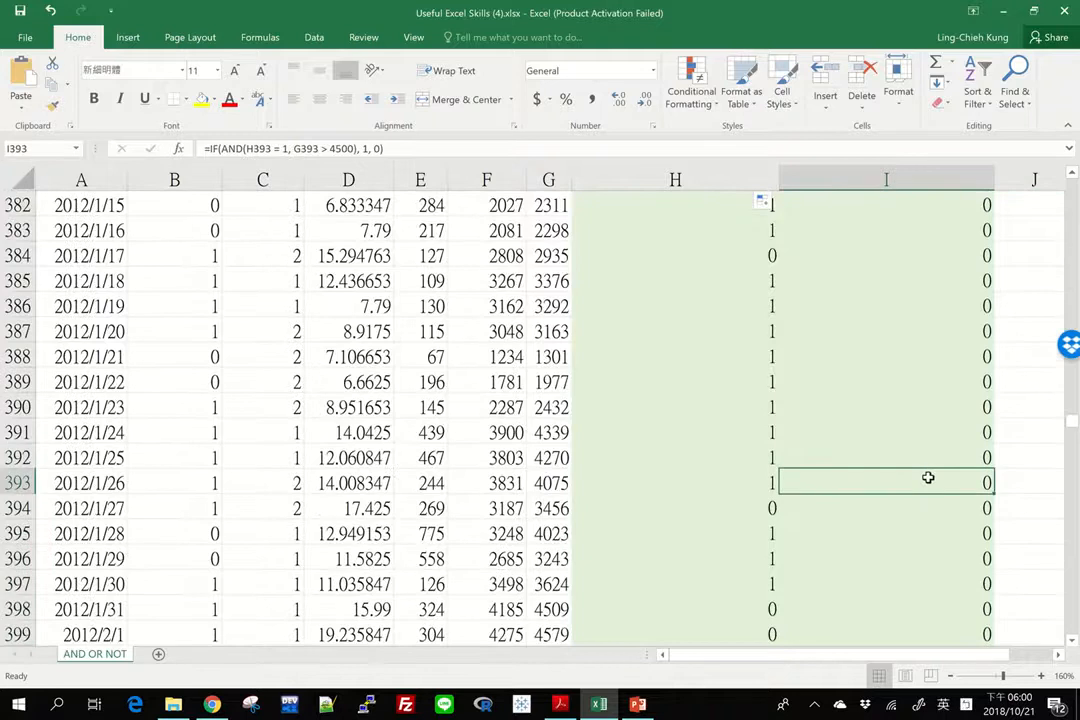
Return to the start of the data and inspect the cell references in the I4 good outcome formula
key(ctrl+Up)
key(Down)
key(Down)
key(Down)
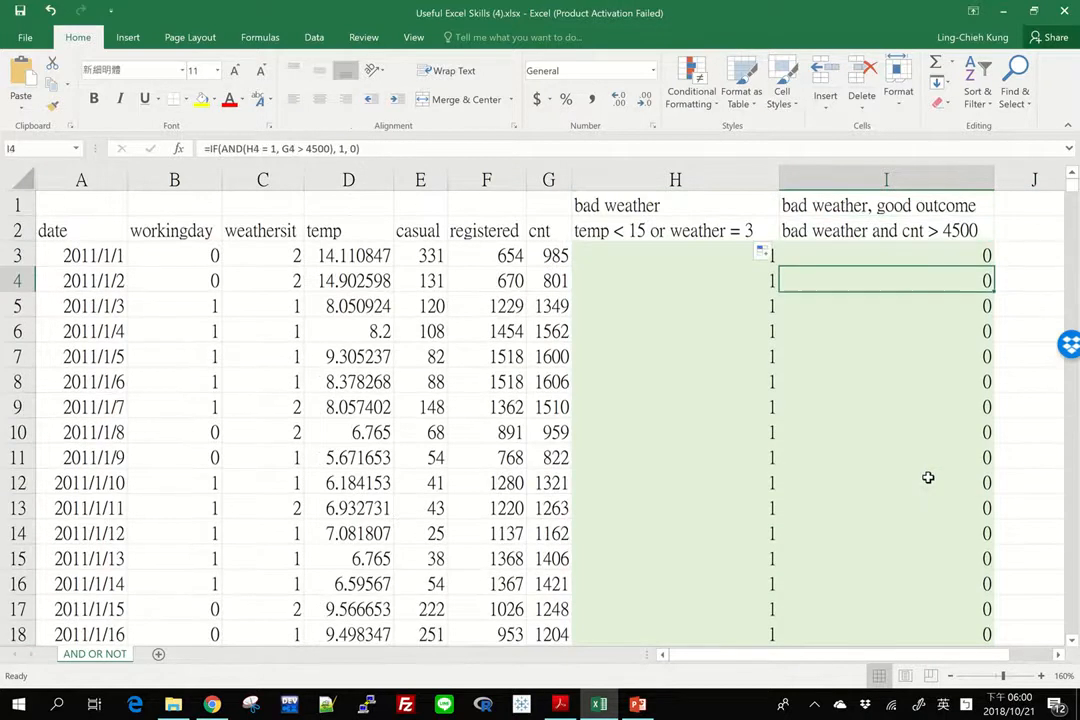
key(F2)
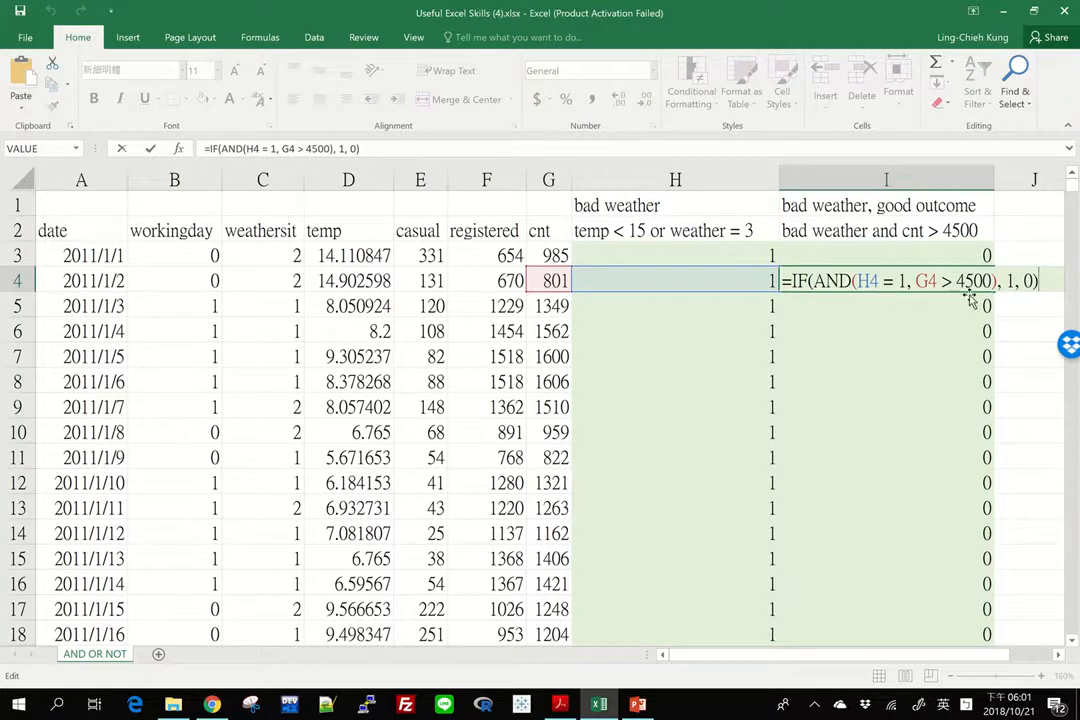
key(Escape)
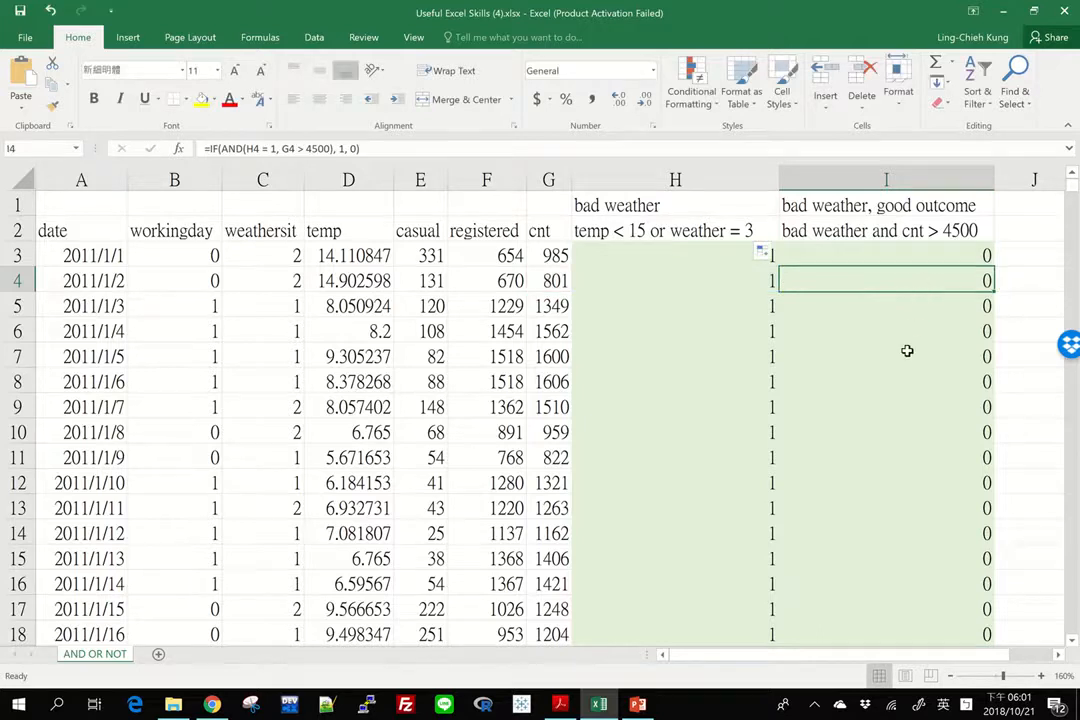
Add filters to the header row and filter column I to show only rows flagged 1
click(314, 37)
click(401, 82)
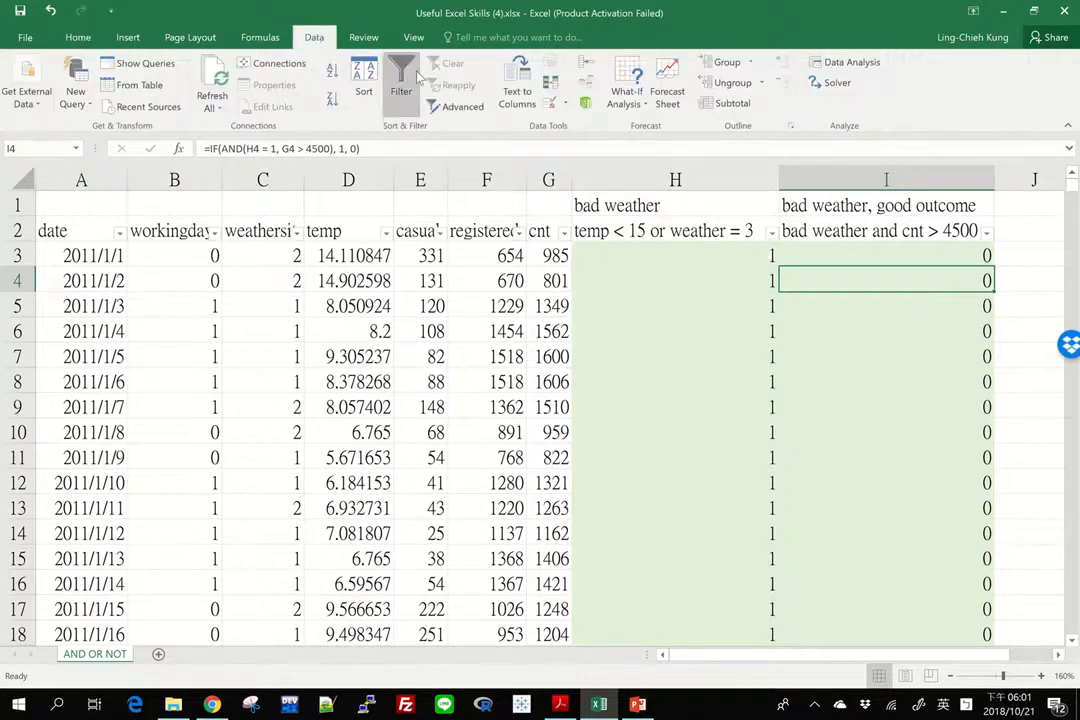
click(986, 233)
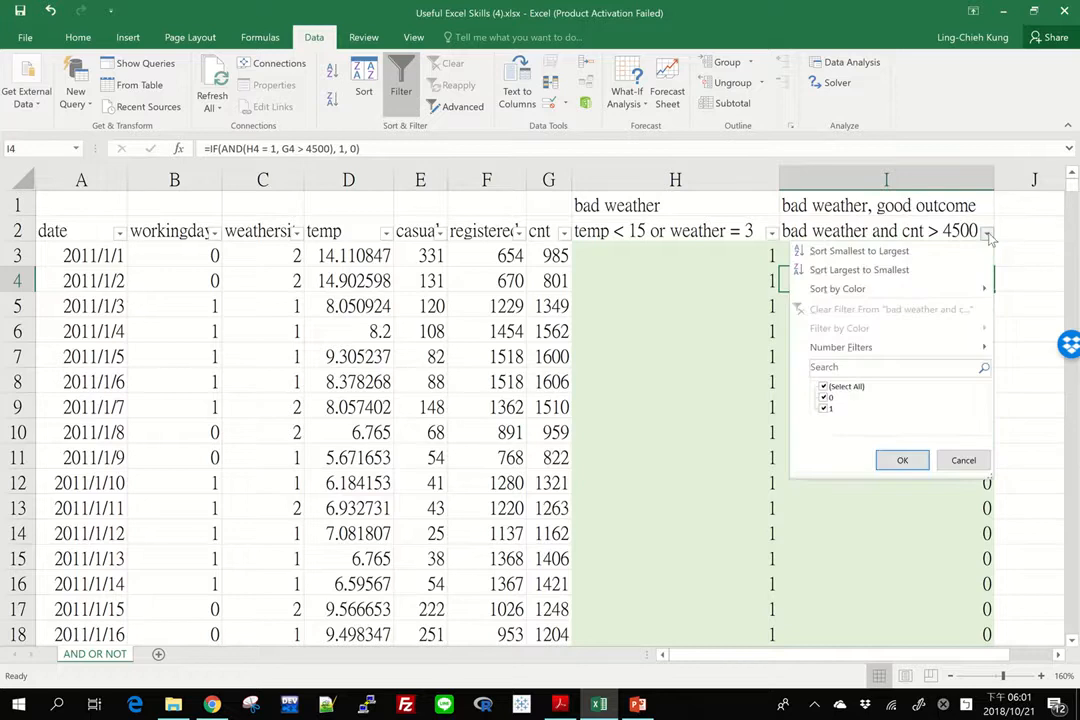
click(823, 386)
click(824, 408)
click(905, 463)
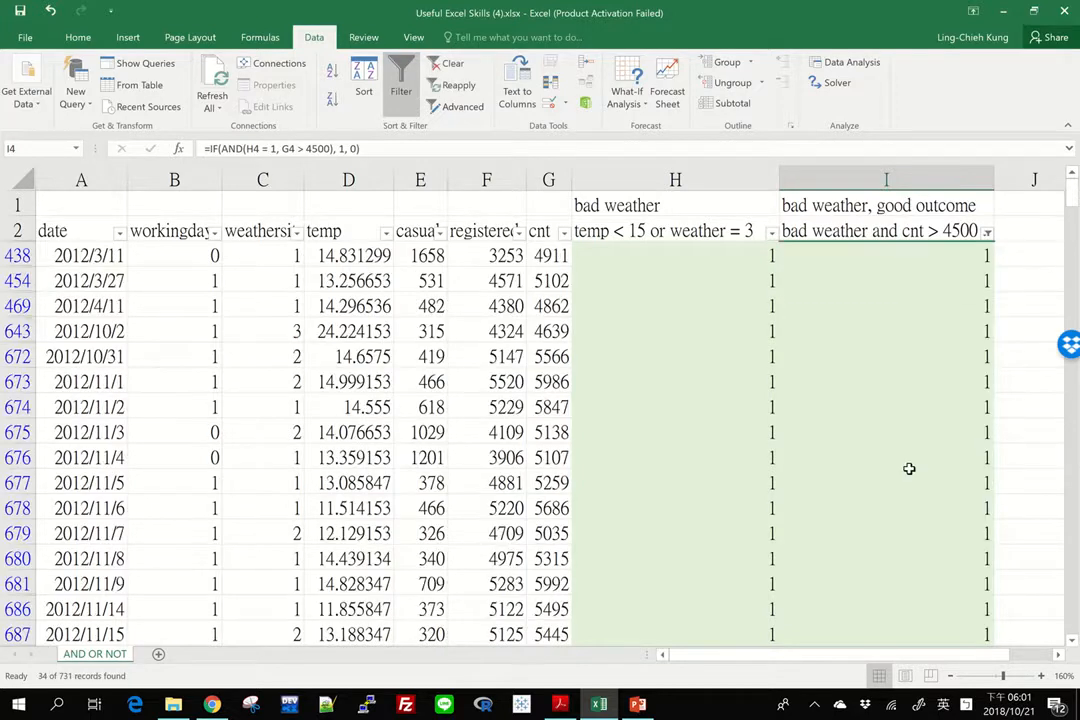
Check the bad weather flags and cnt values of the filtered rows, including 2012/3/11 and 2012/11/4
click(758, 252)
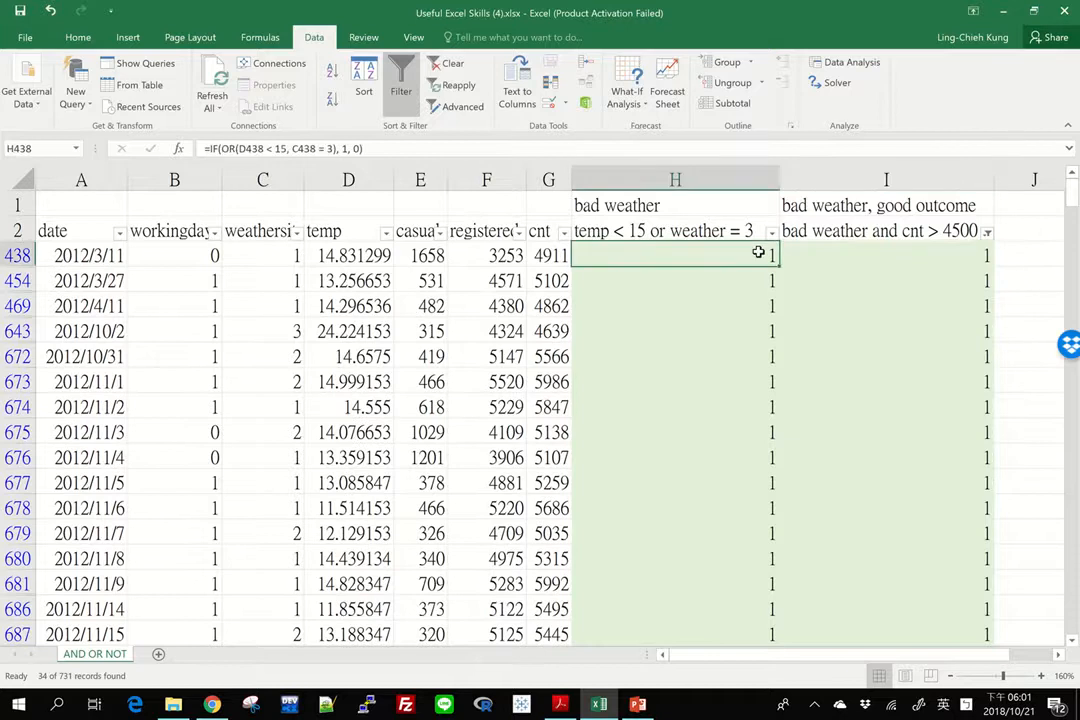
click(535, 259)
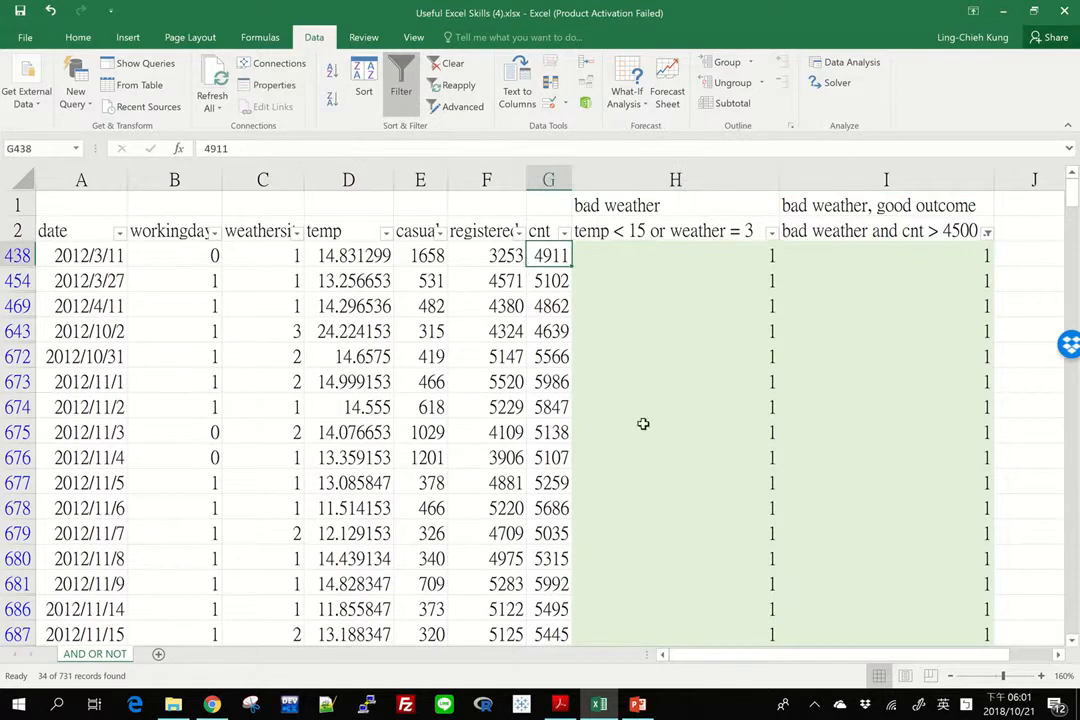
click(655, 455)
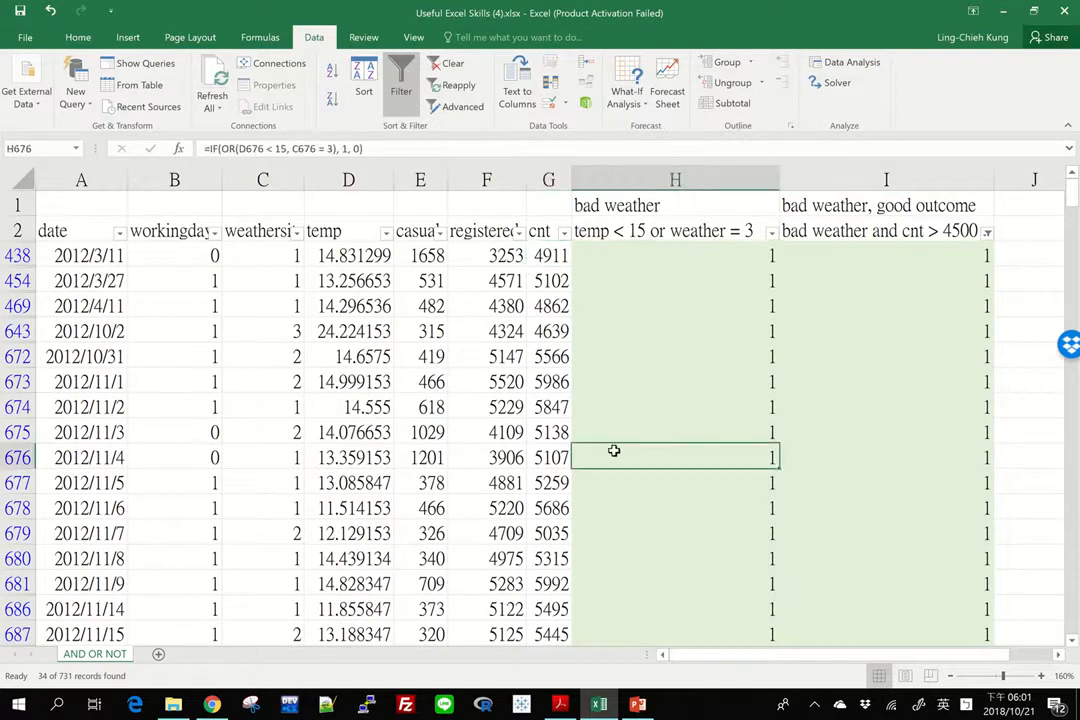
click(550, 457)
scroll(742, 505, down, 10)
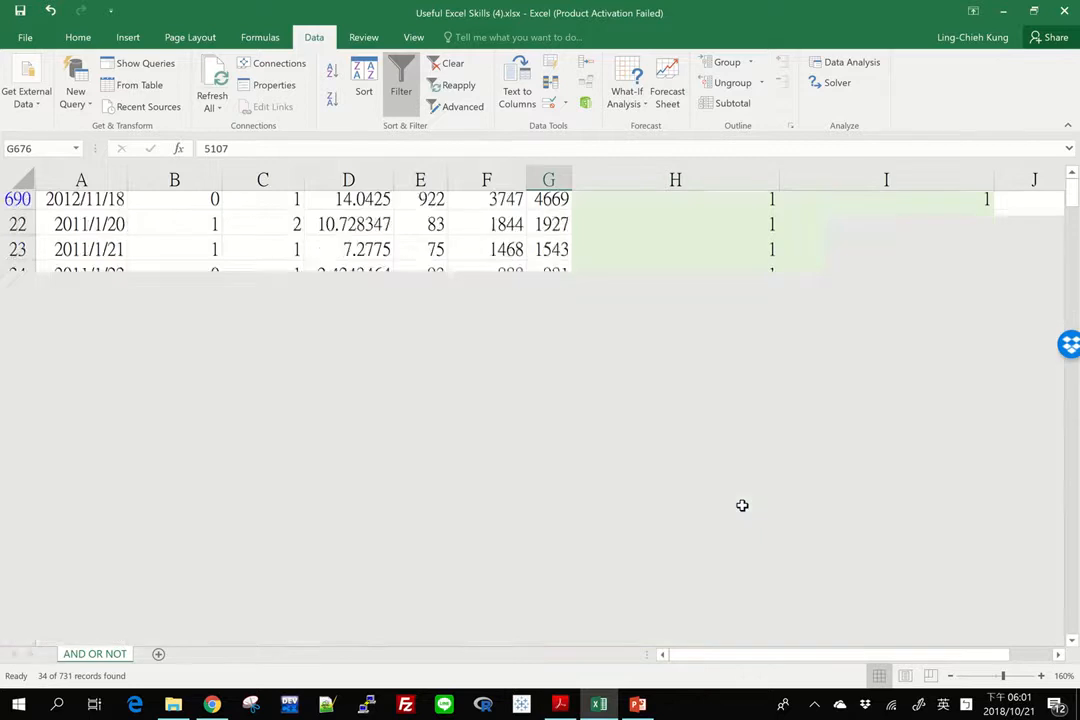
scroll(742, 505, up, 10)
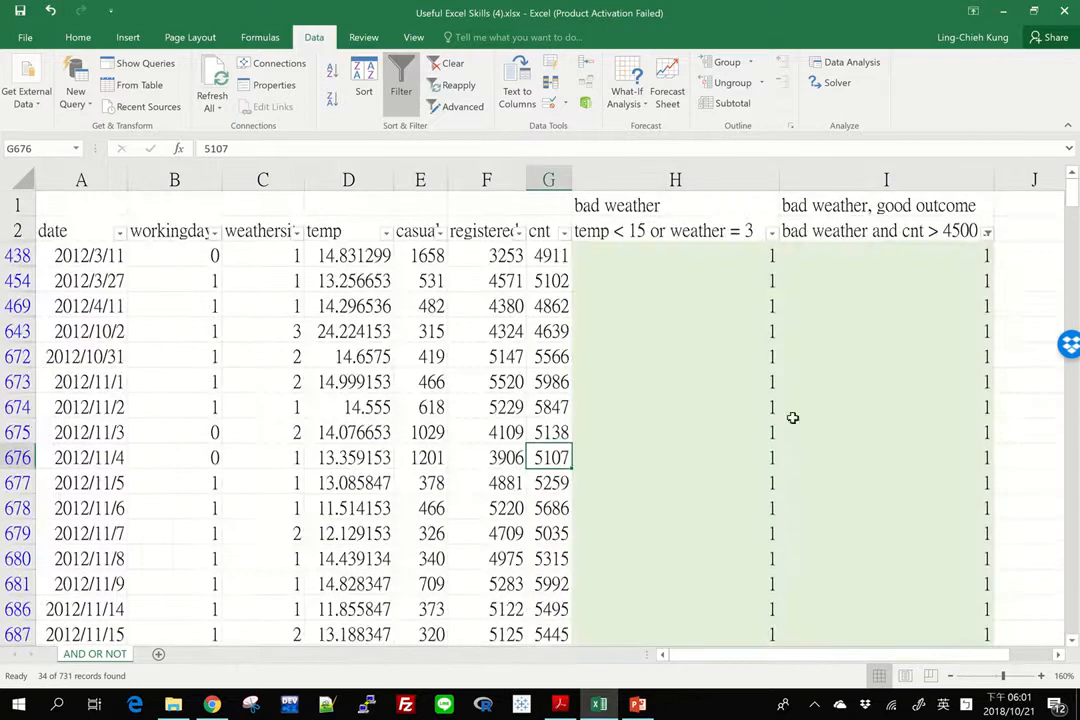
Select all filtered column I flags from I438 downward to review their count, and return to I438
click(885, 252)
key(ctrl+shift+Down)
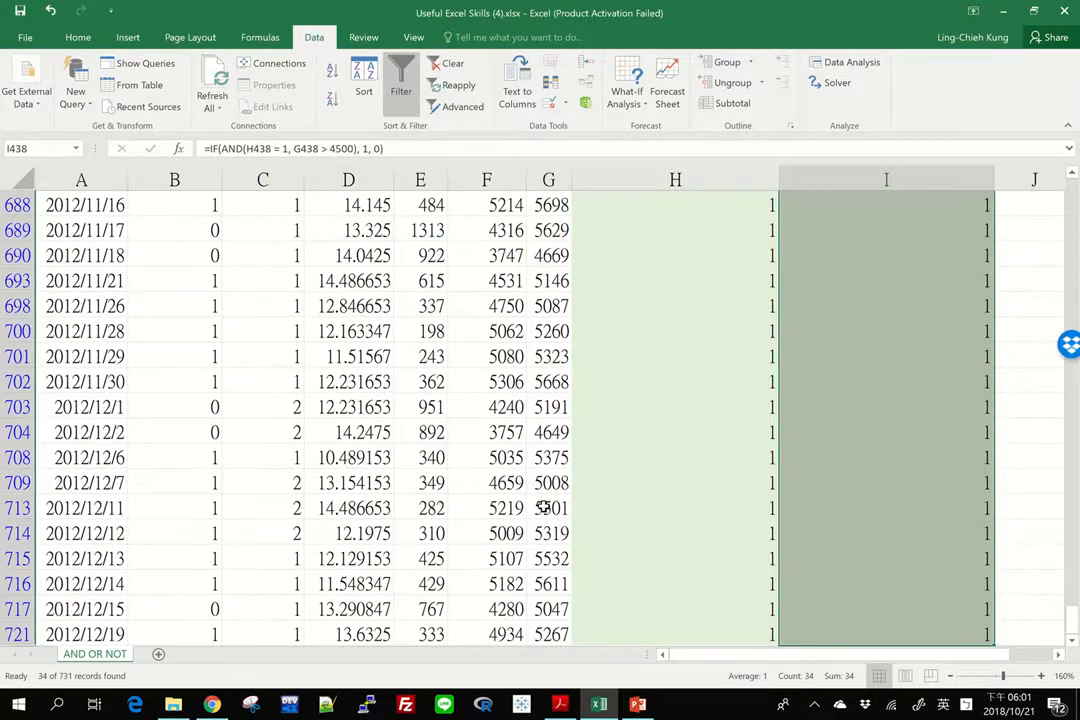
key(Up)
key(Down)
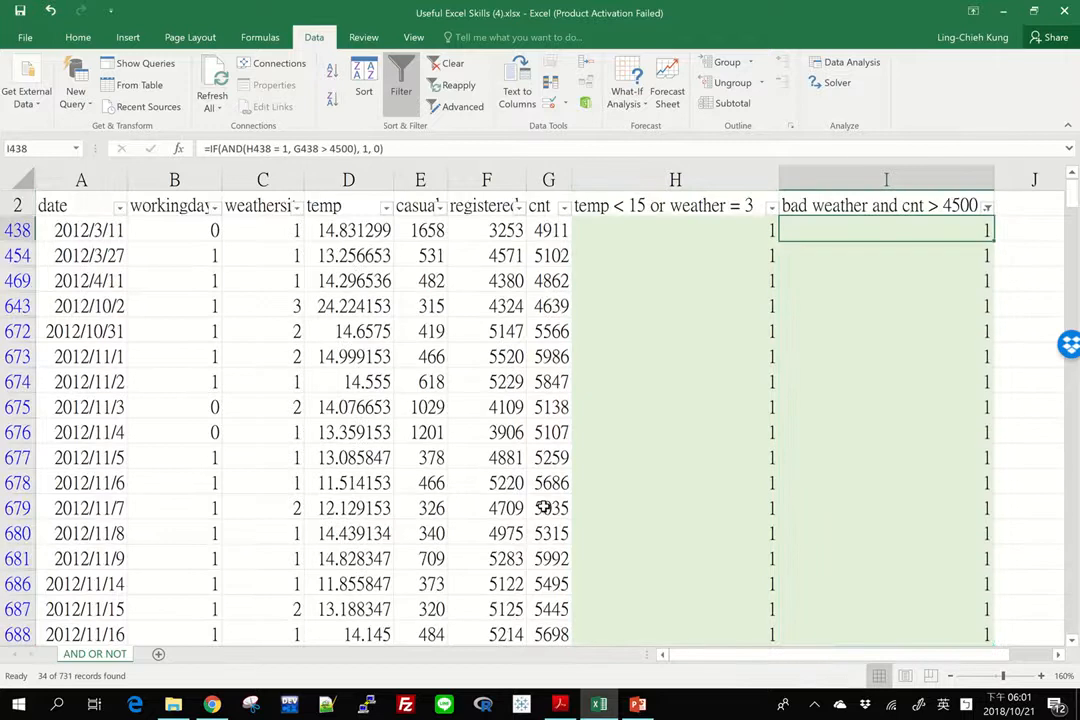
Remove the filter so all data rows show again, and select I3
click(402, 86)
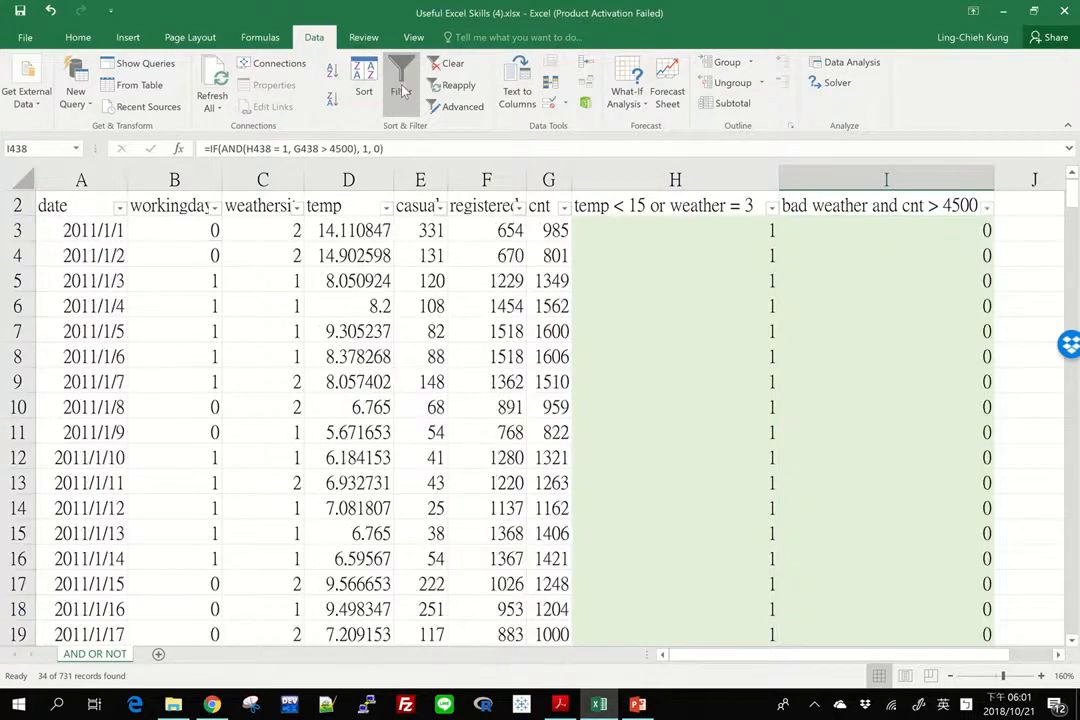
click(854, 235)
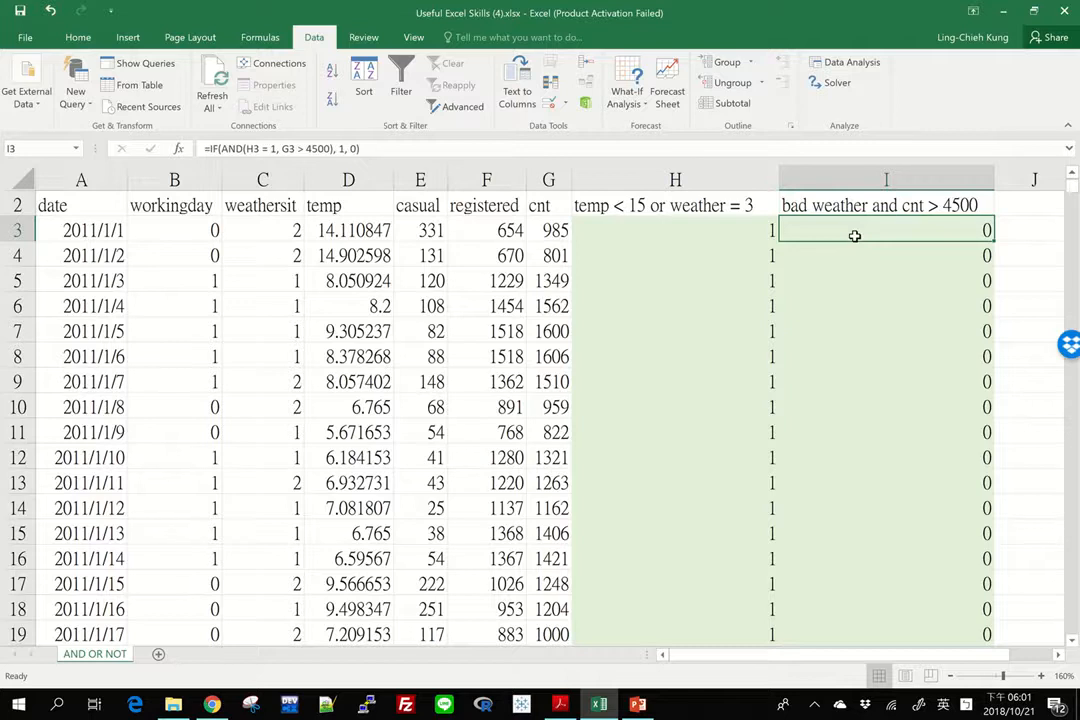